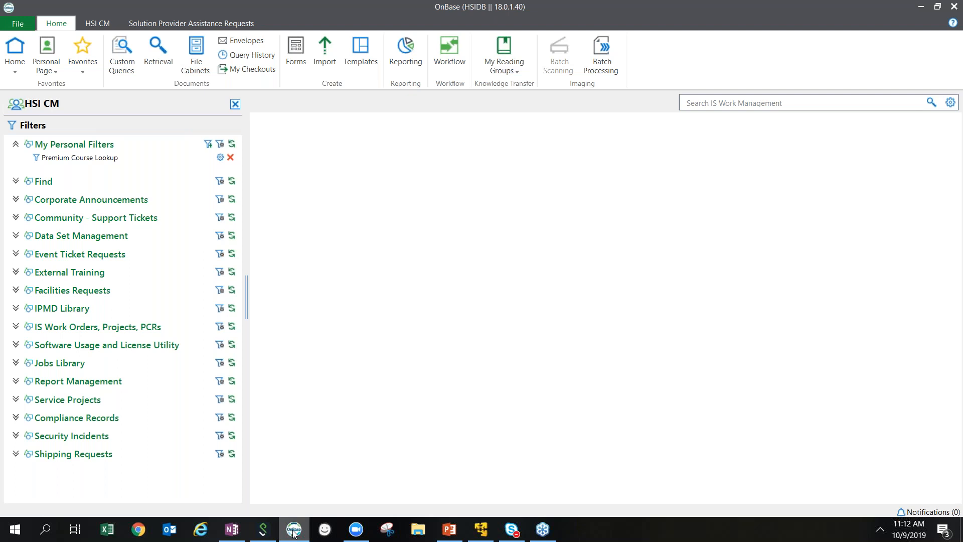
Run the Employee filter search and filter the results grid by the employee's last name.
click(16, 182)
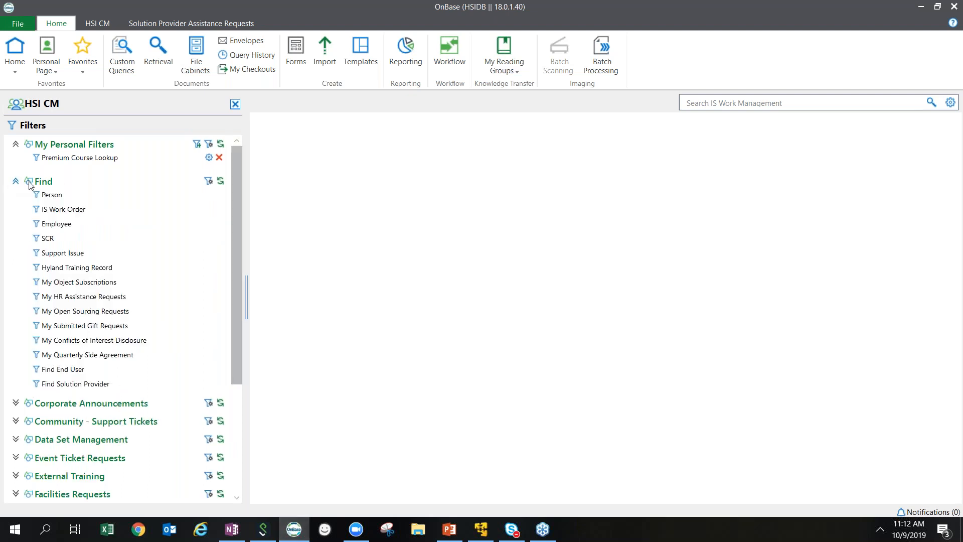
click(64, 229)
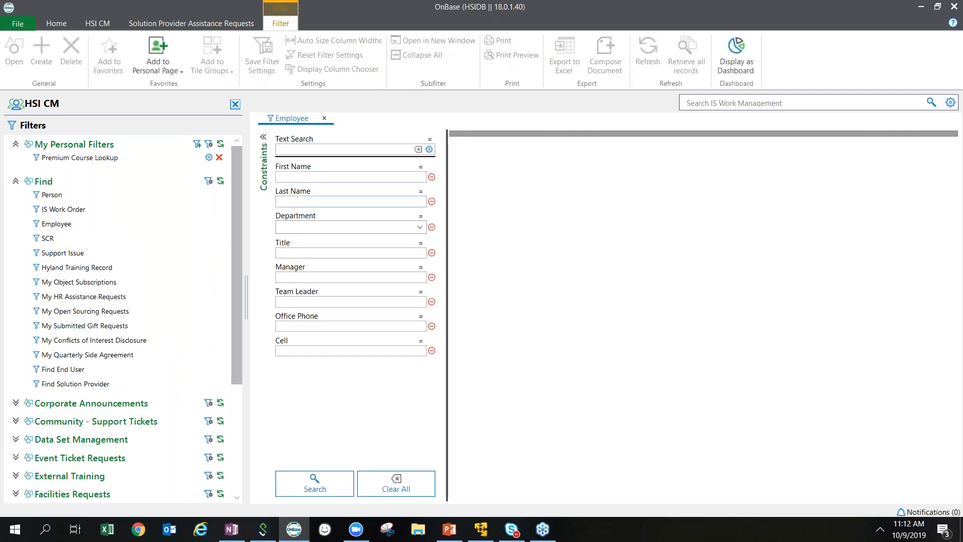
click(311, 177)
click(303, 487)
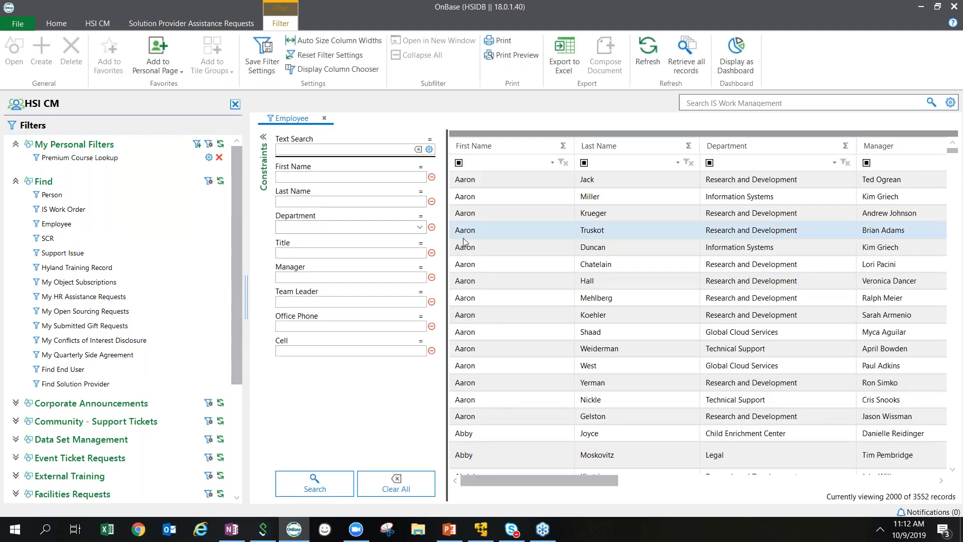
click(630, 162)
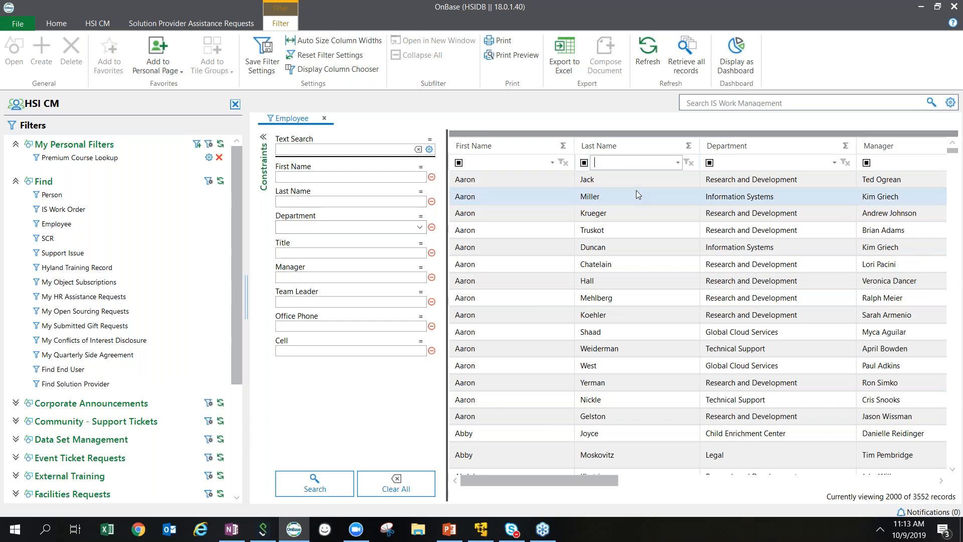
text(Morrison)
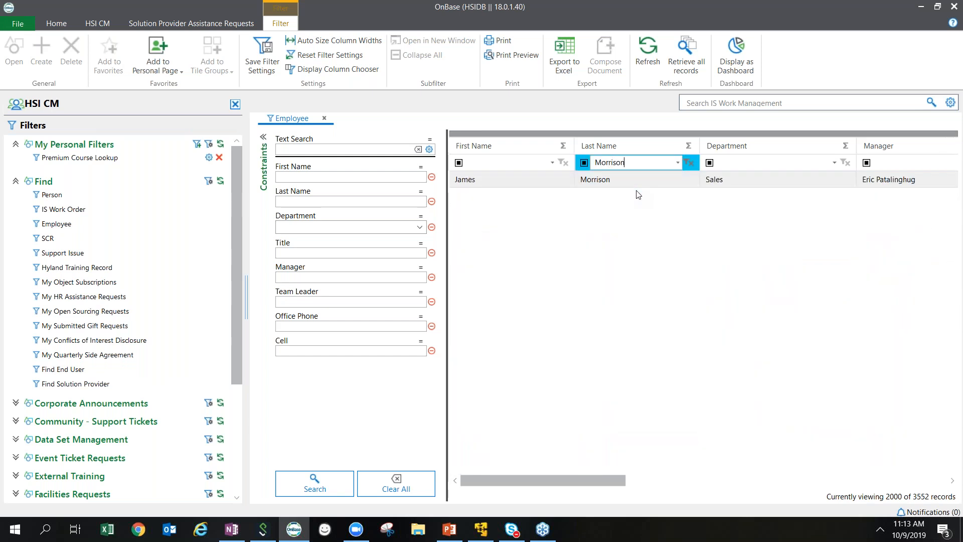
Open the matching employee's record and review its Additional Info, Direct Reports, Corp News Subscription and Assigned Hardware tabs.
double_click(636, 180)
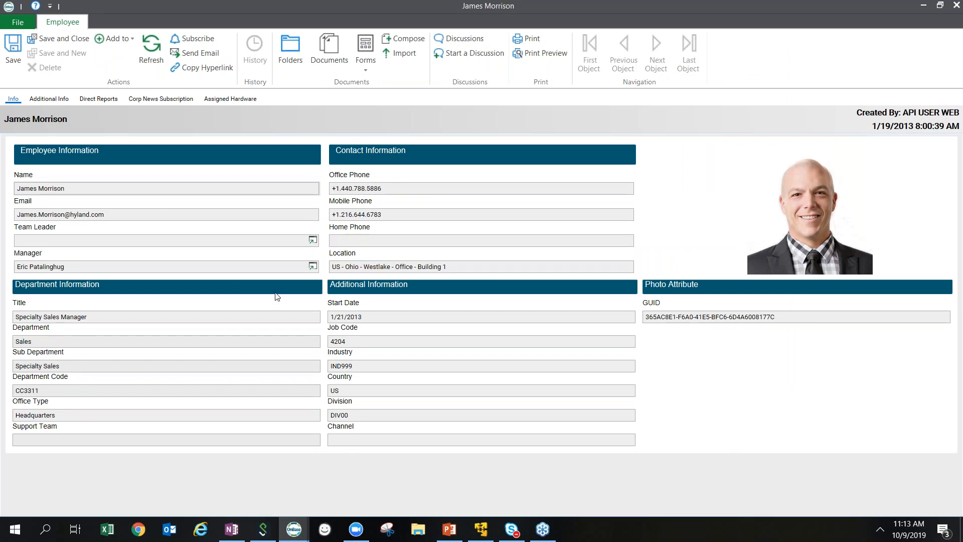
click(40, 100)
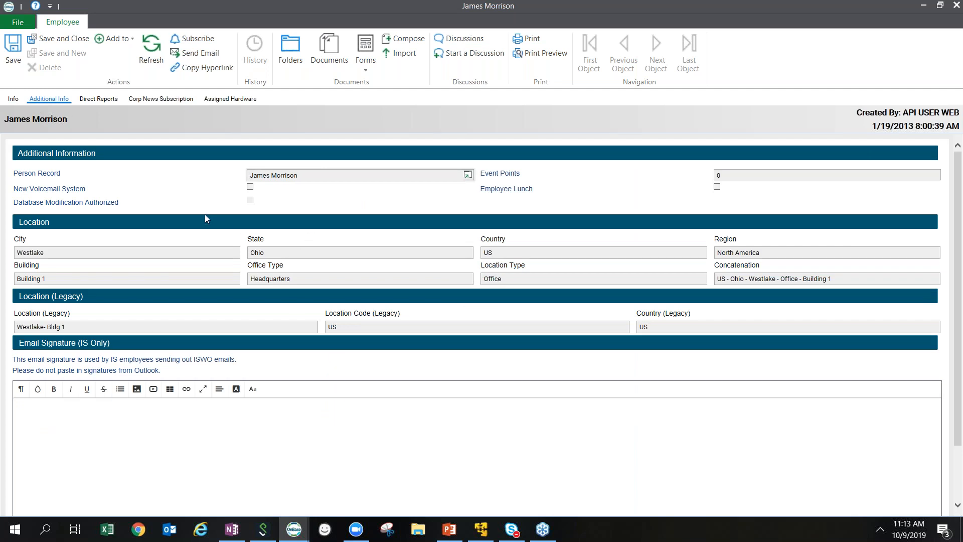
click(103, 99)
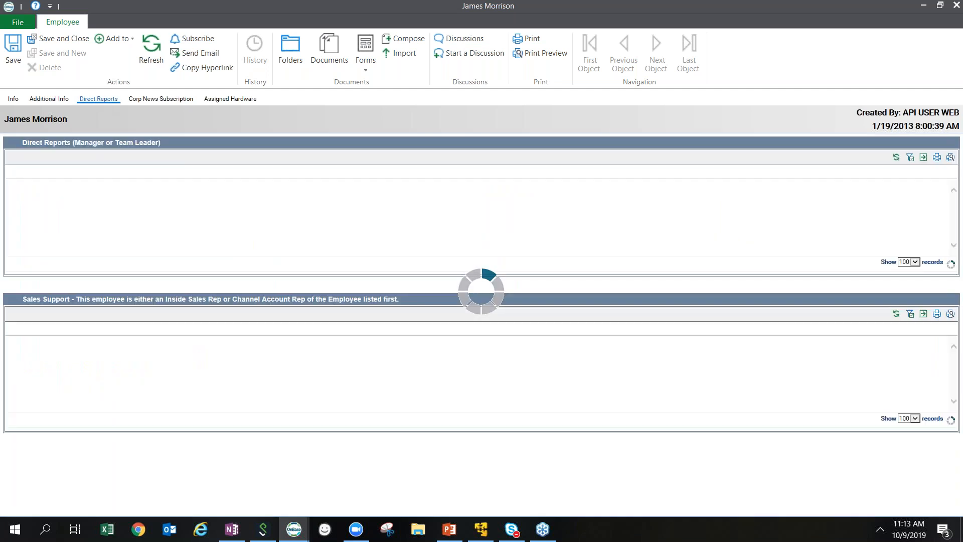
click(178, 100)
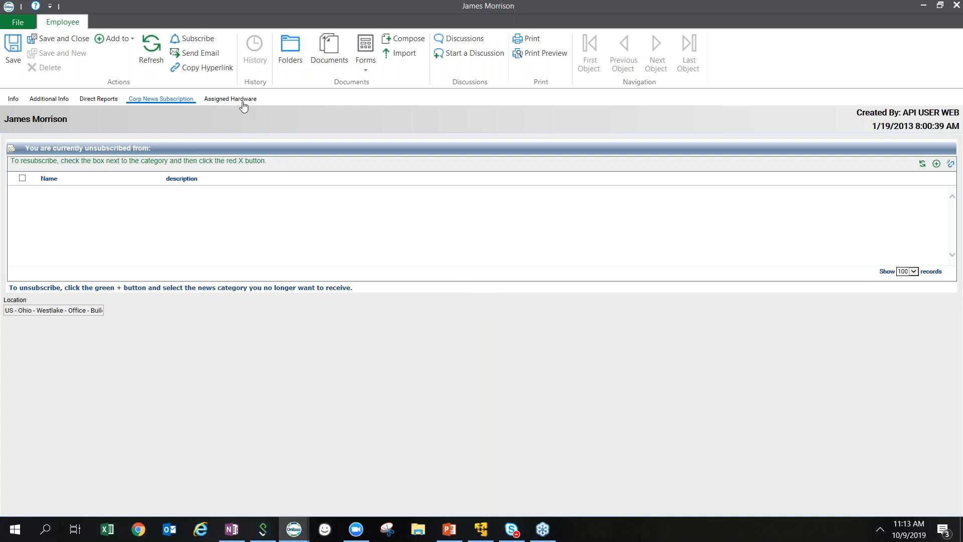
click(242, 103)
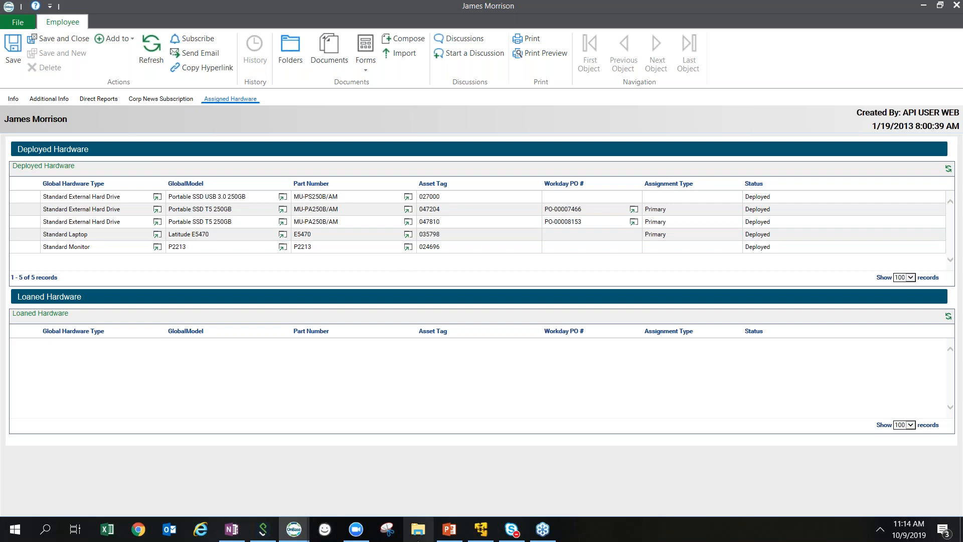
Switch to OnBase Studio and toggle between the Workflow and WorkView repositories, ending on WorkView.
click(490, 536)
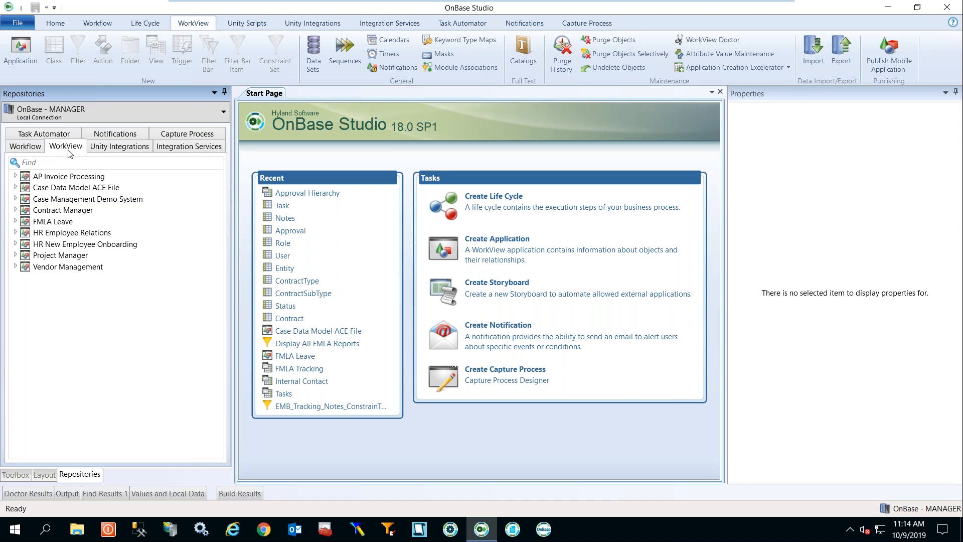
click(24, 148)
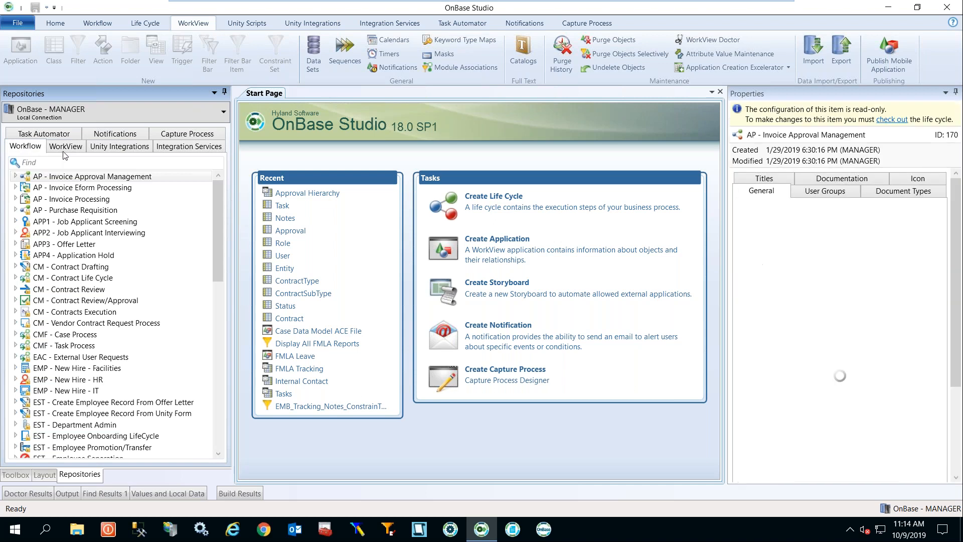
click(66, 147)
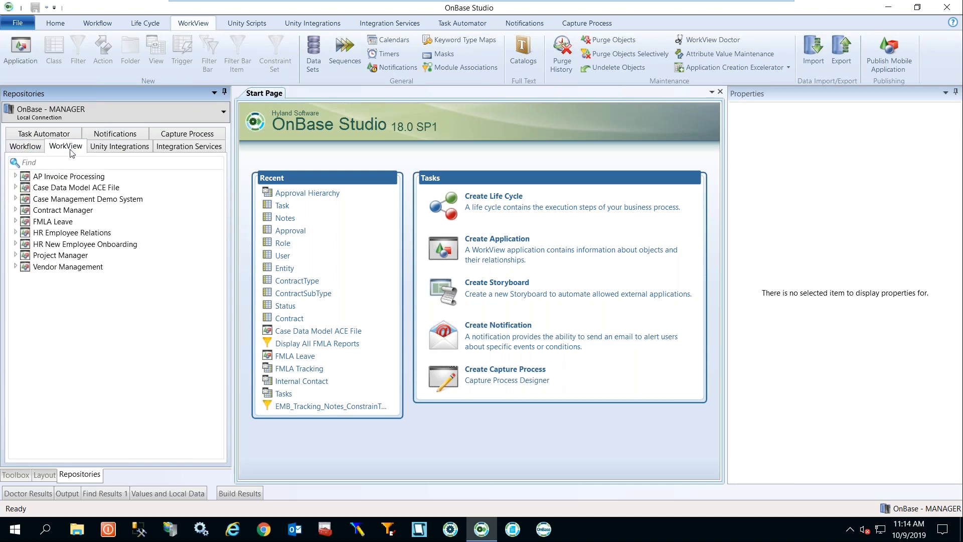
click(26, 149)
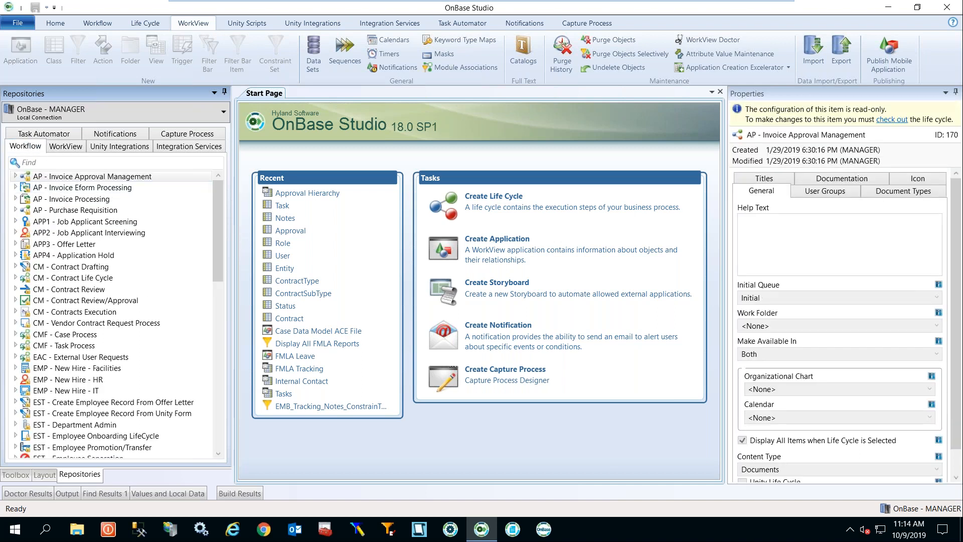
click(65, 147)
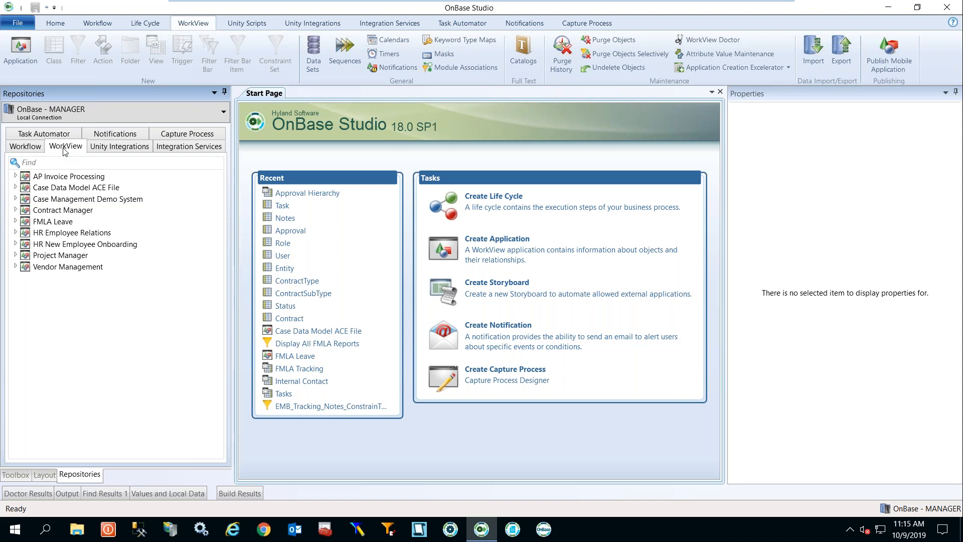
Open the Software Tracker workbook from the desktop in Excel and dismiss the activation wizard.
click(918, 8)
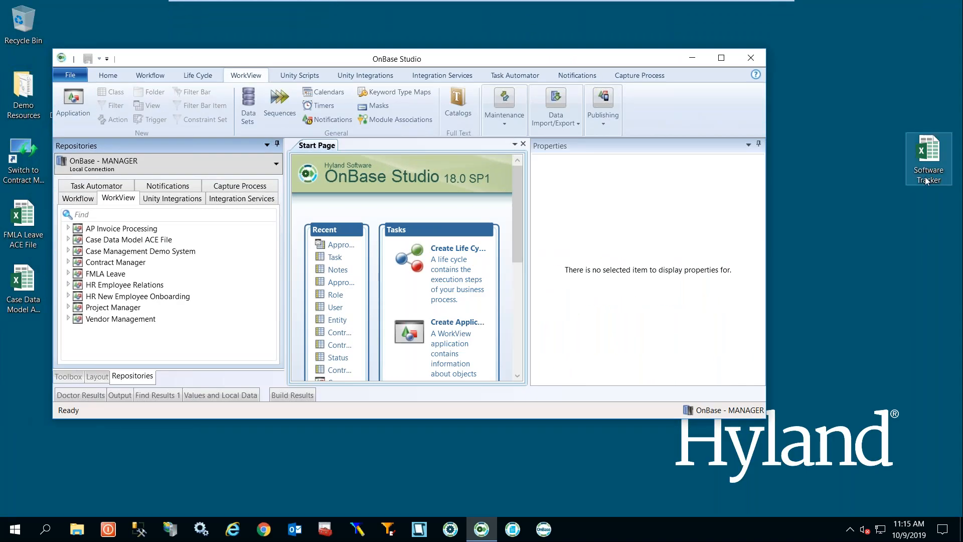
double_click(926, 180)
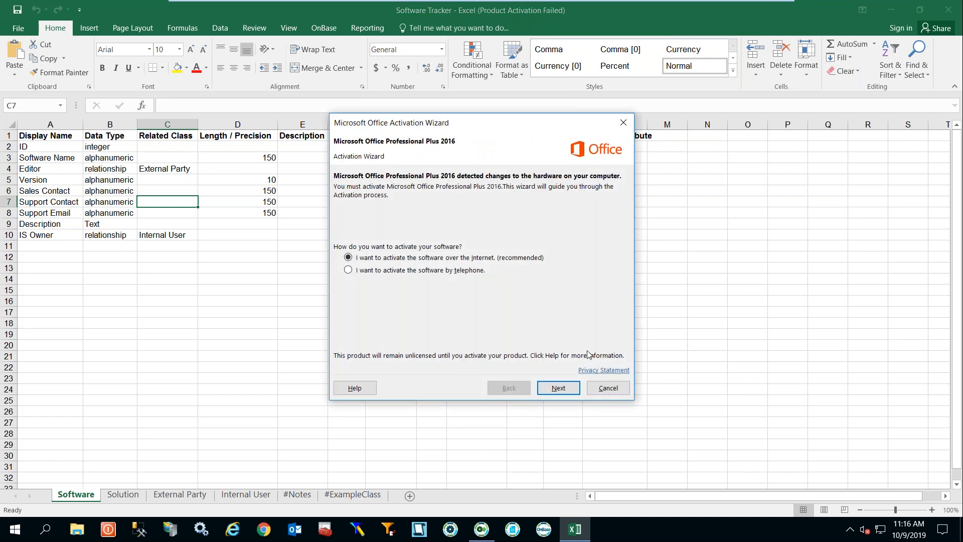
click(607, 389)
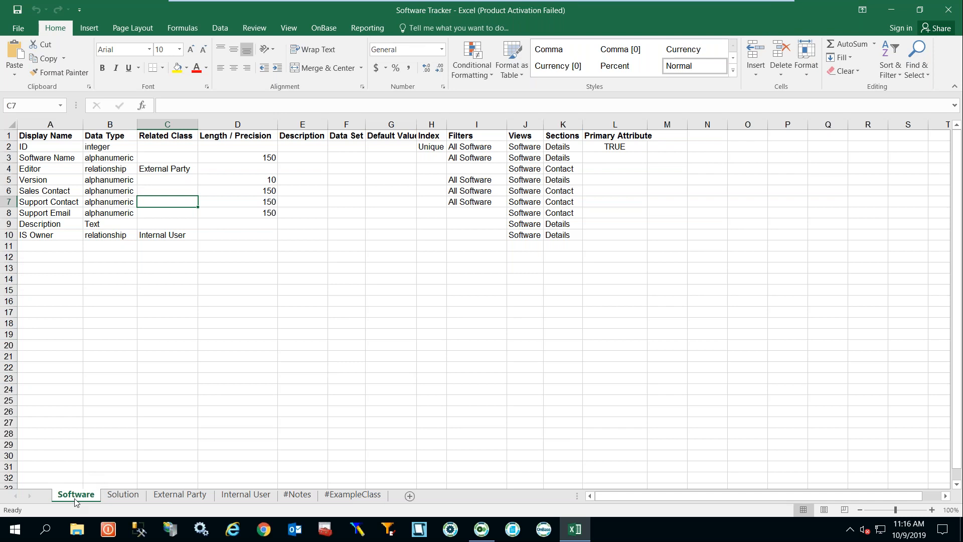
Review the Solution, External Party, Internal User, #Notes and #ExampleClass sheets.
click(122, 497)
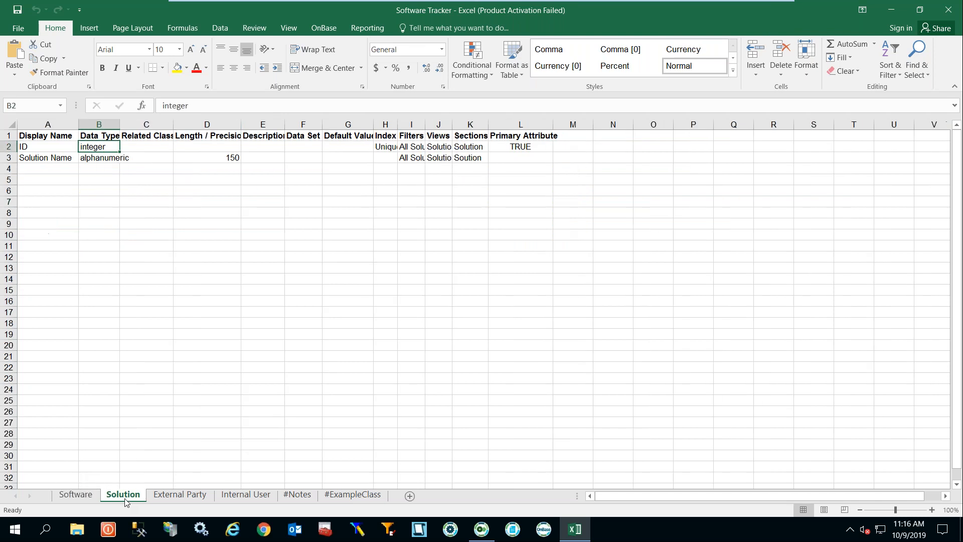
click(177, 495)
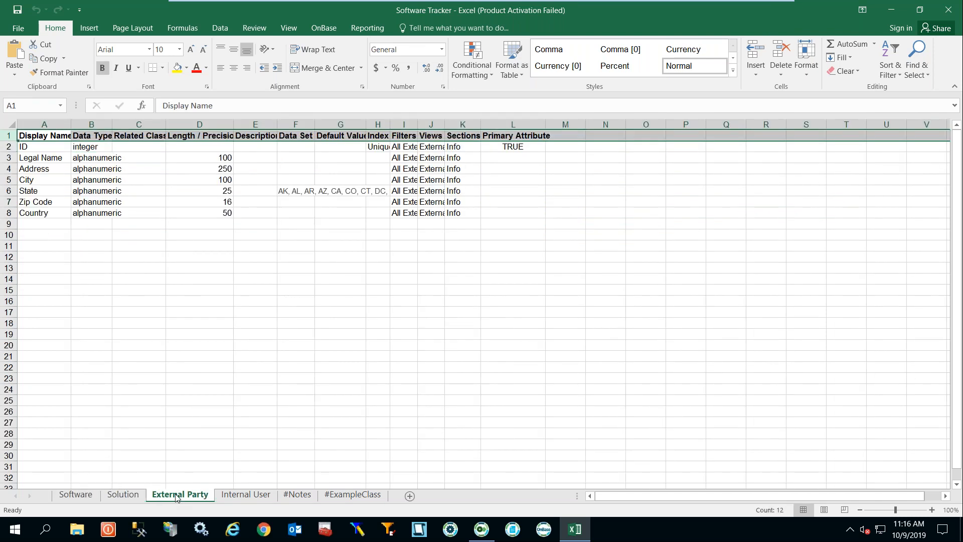
click(256, 495)
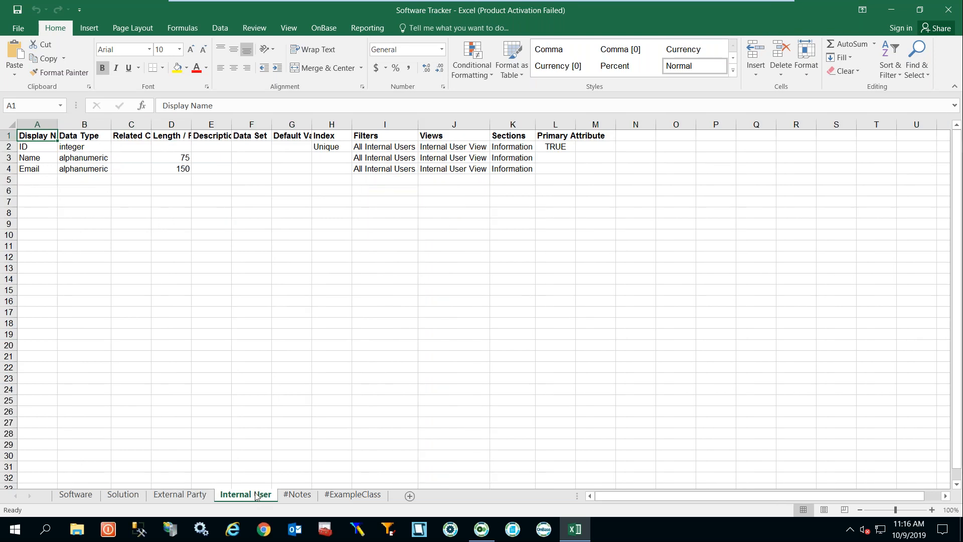
click(298, 495)
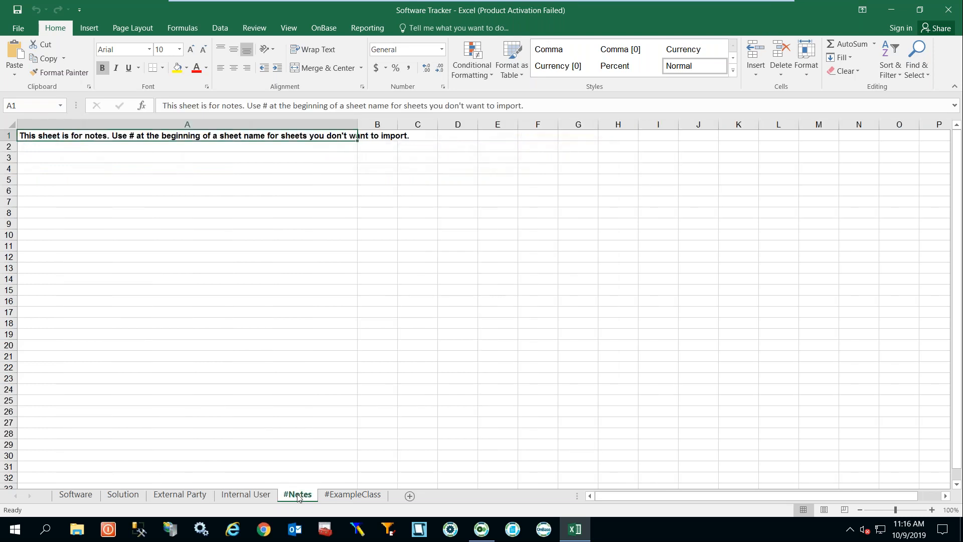
click(359, 495)
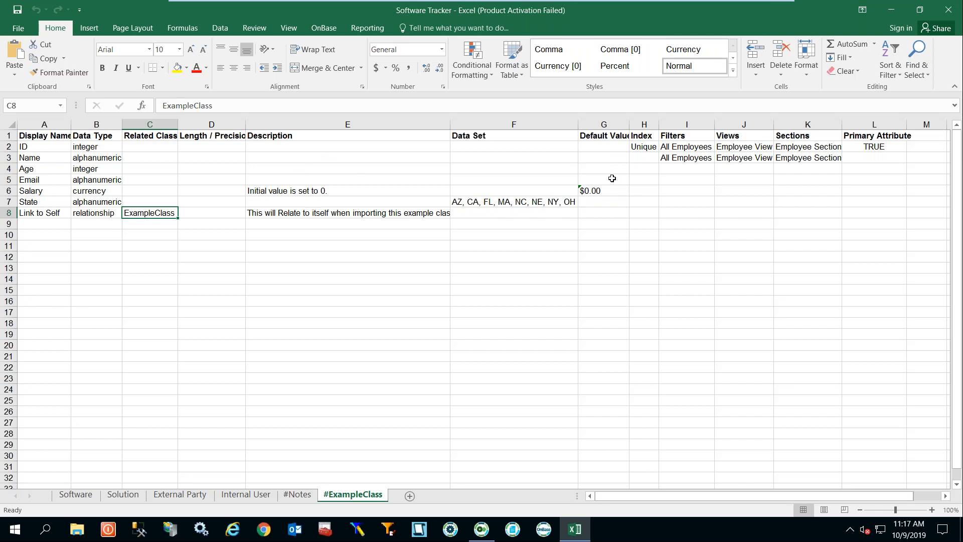
On #ExampleClass, widen columns H, I and J and inspect the primary attribute and section cells.
drag(659, 126, 678, 127)
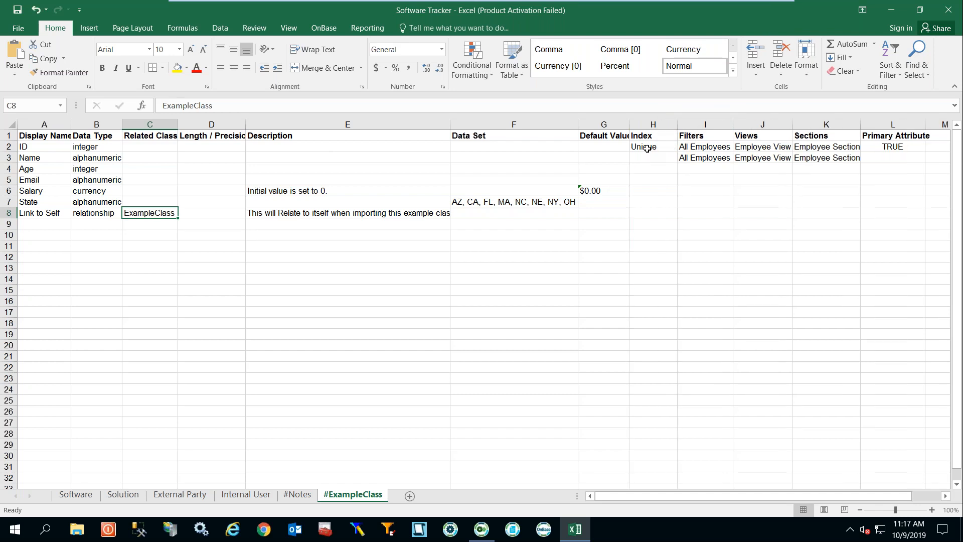
drag(32, 148, 655, 151)
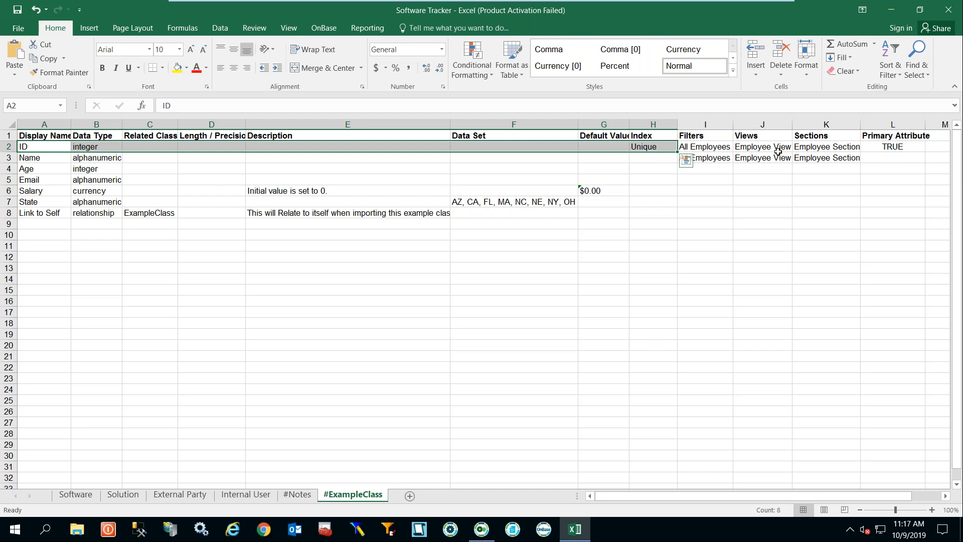
click(879, 146)
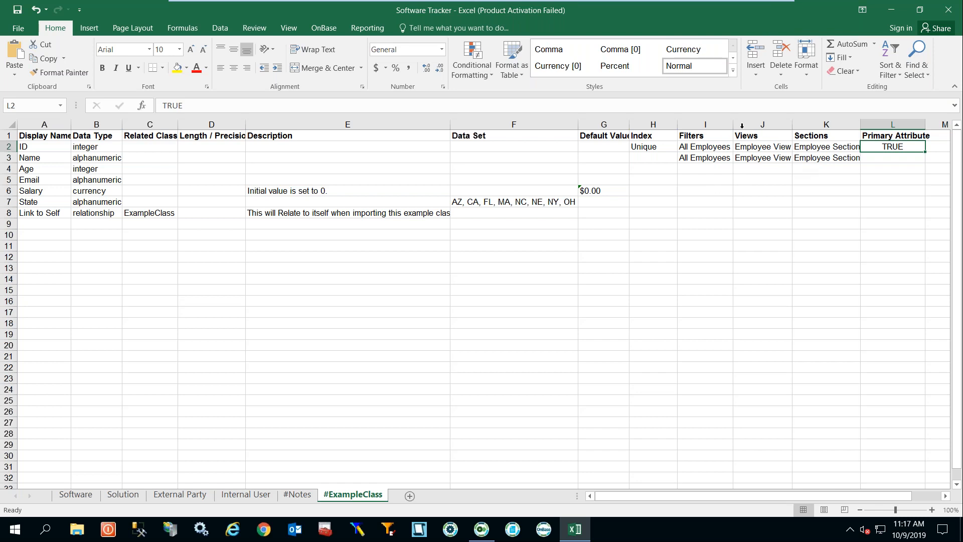
drag(792, 125, 818, 124)
click(725, 119)
drag(734, 124, 755, 124)
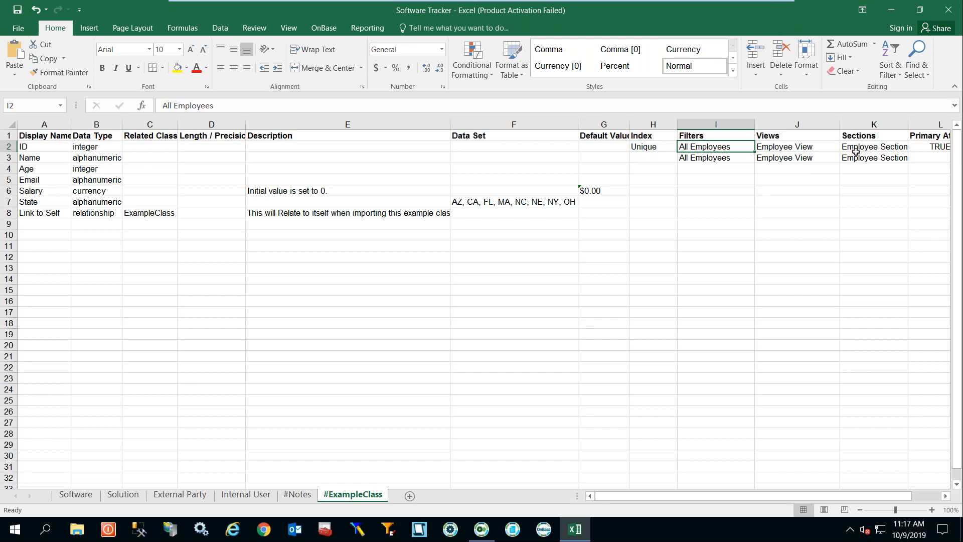
click(884, 158)
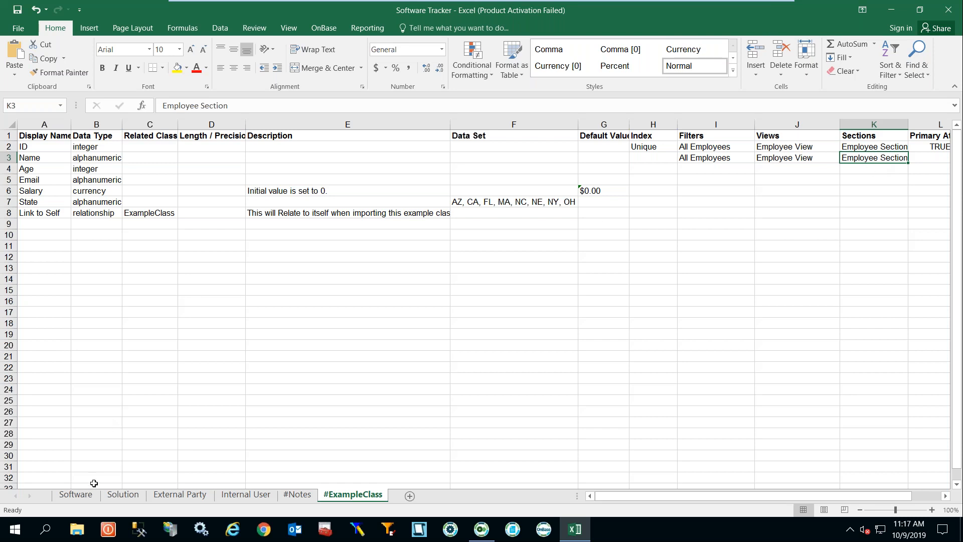
Revisit the Software, Solution and External Party sheets, then close the workbook.
click(83, 497)
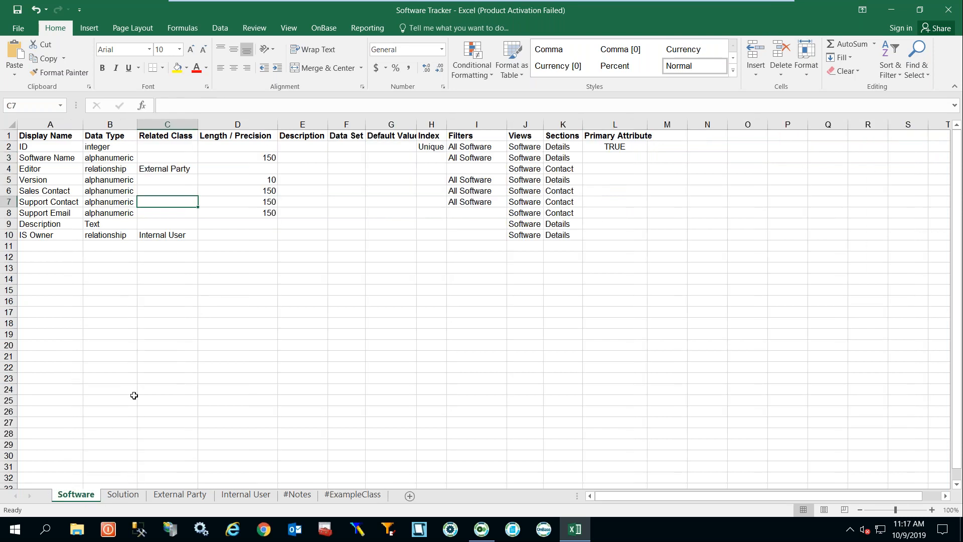
click(119, 494)
click(180, 498)
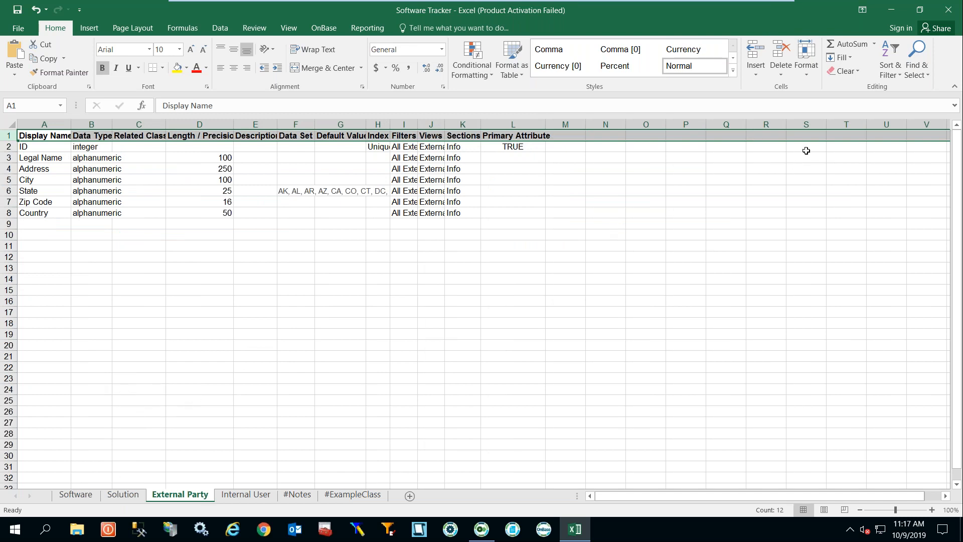
click(948, 9)
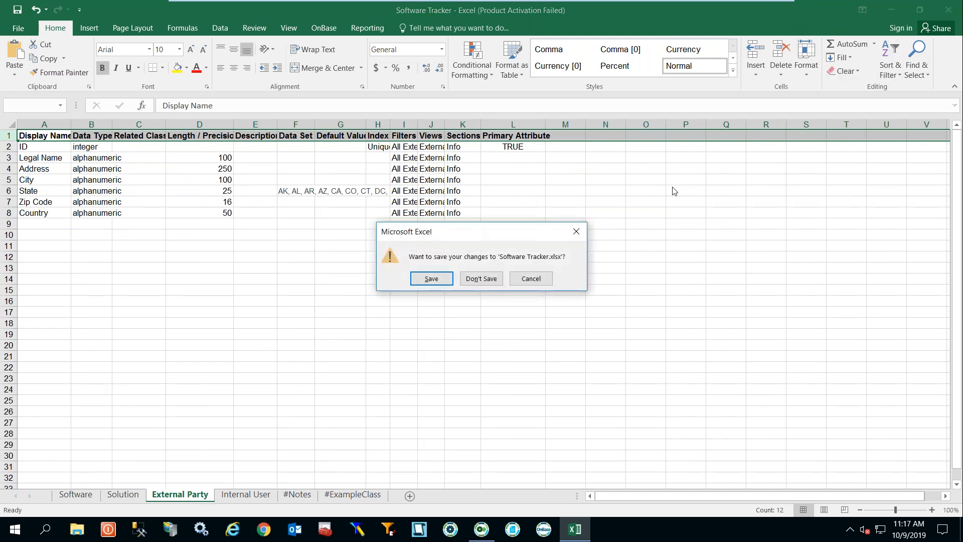
Save the workbook, then start Import ACE Application from WorkView's Application Creation Excelerator in OnBase Studio.
click(438, 279)
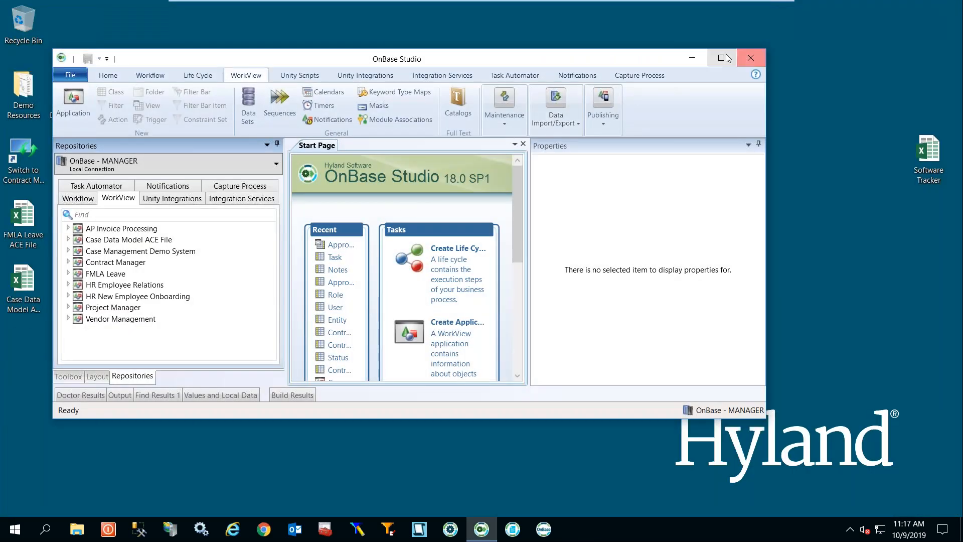
click(721, 57)
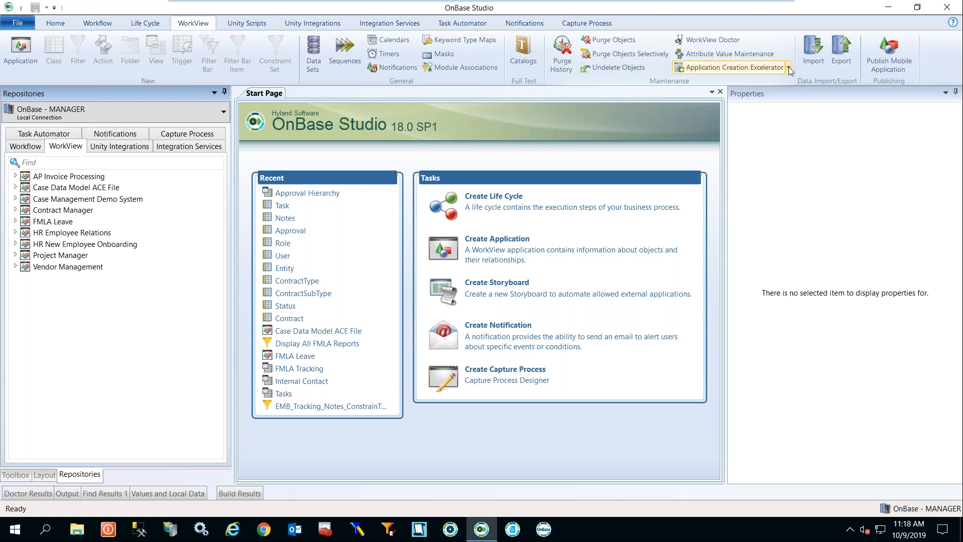
click(789, 69)
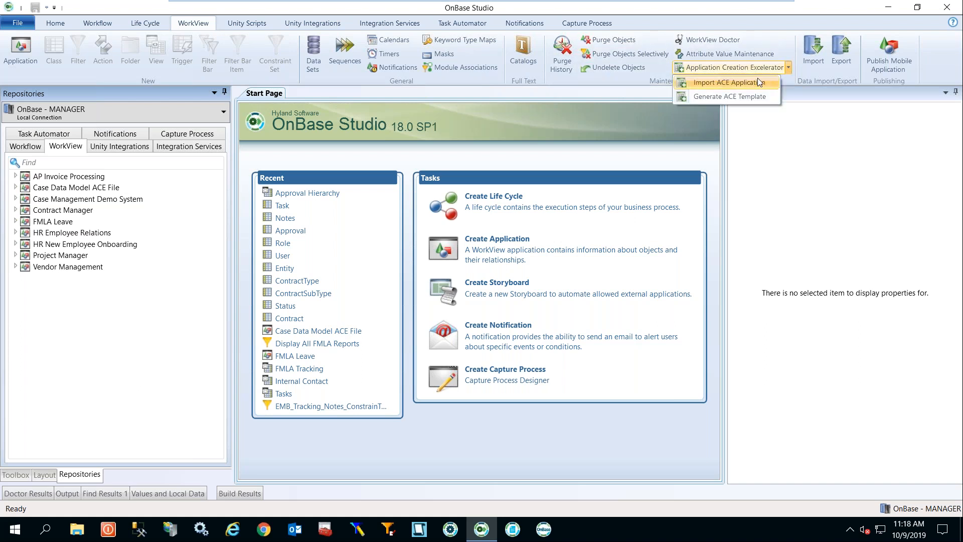
click(730, 82)
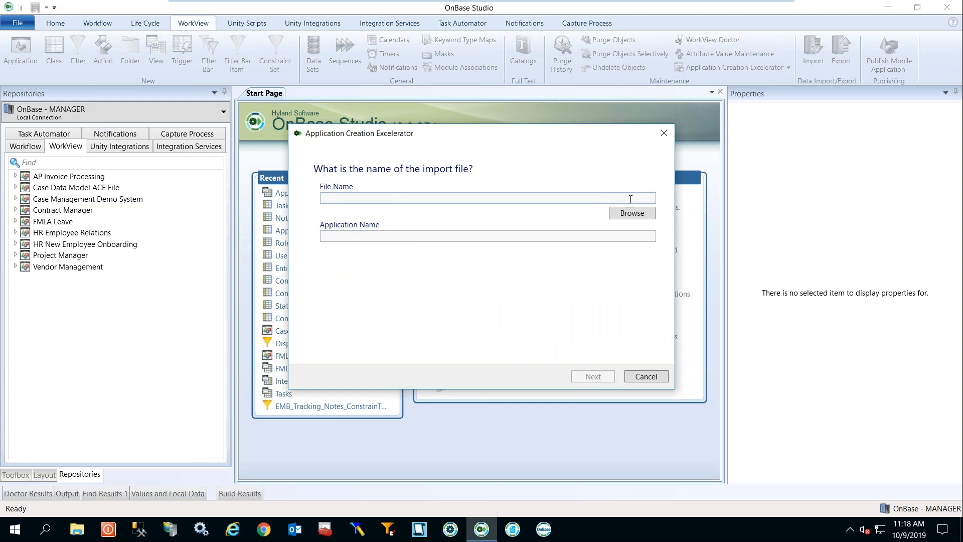
Import Software Tracker.xlsx as the application 'Software Tracker Naviant Webinar' and continue to class configuration.
click(632, 213)
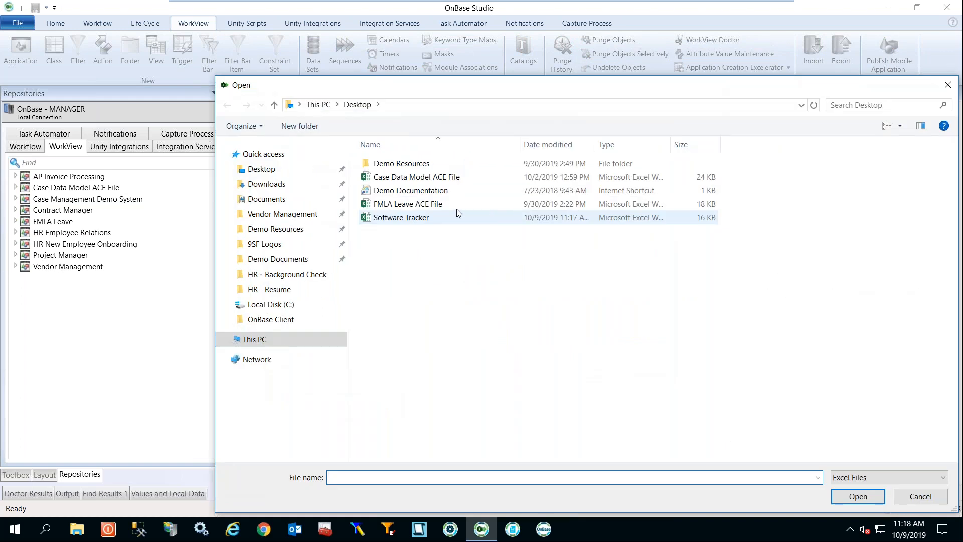
click(405, 219)
double_click(405, 219)
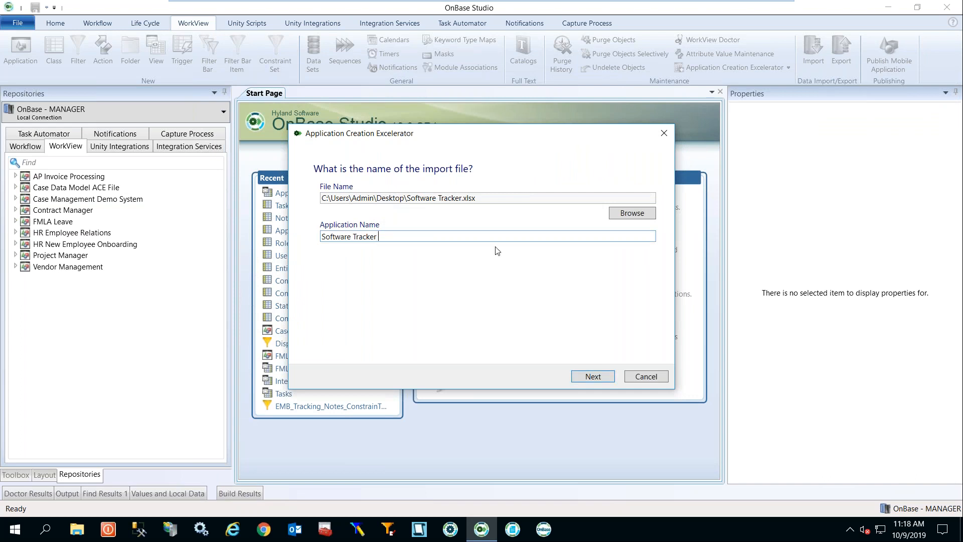
text(Naviant Webinar)
click(590, 377)
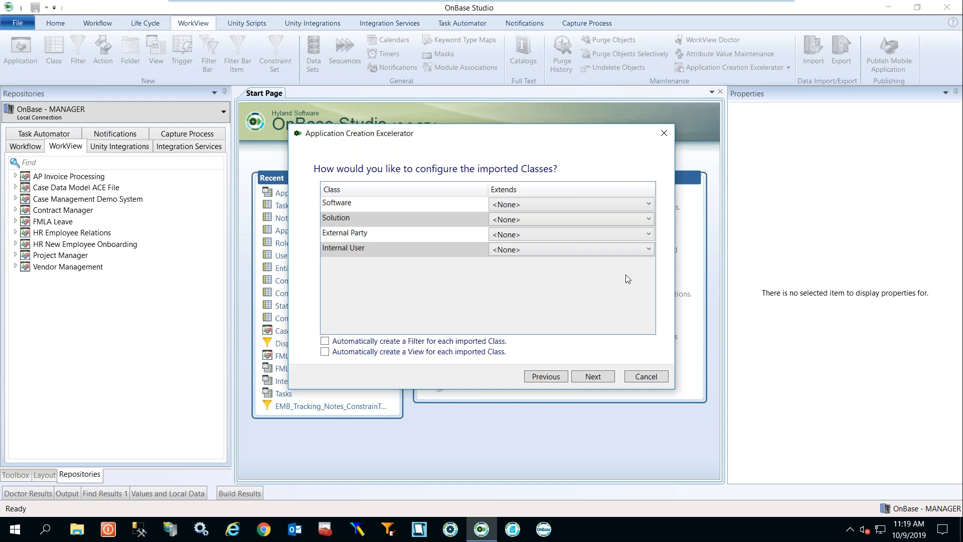
Leave auto-created filters off and grant the 9SF HR Review Employees group access to created items.
click(325, 341)
click(324, 343)
click(605, 380)
click(647, 357)
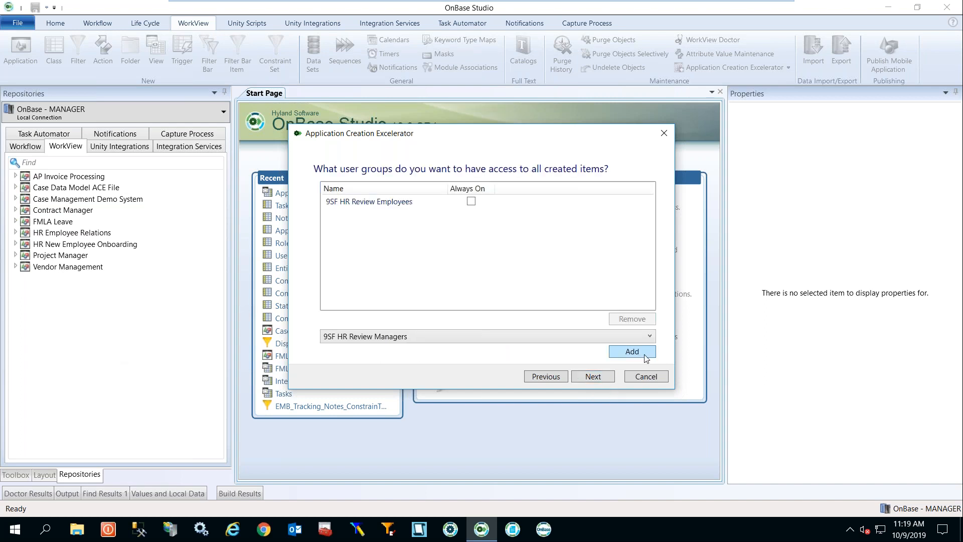
click(592, 380)
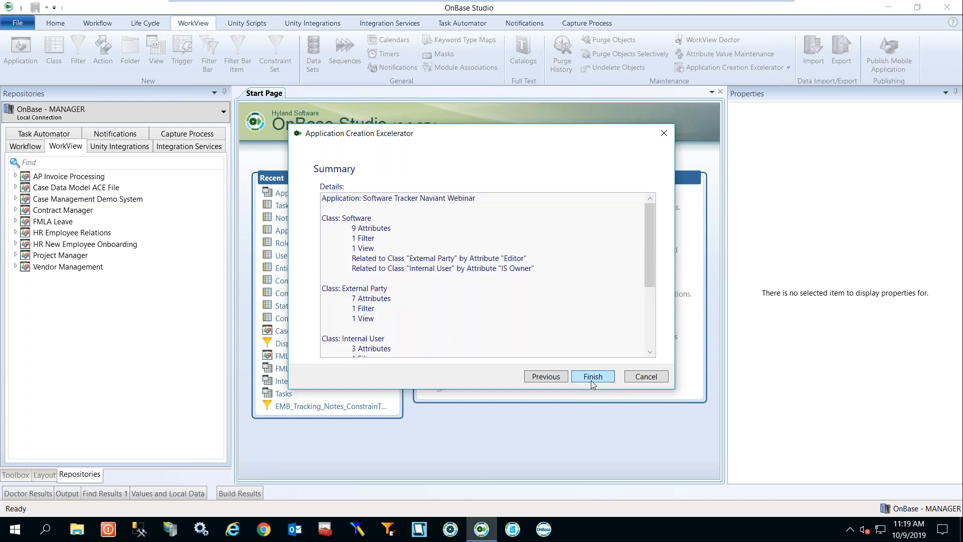
Review the import summary and finish creating the Software Tracker Naviant Webinar application.
mouse_move(653, 228)
mouse_down()
mouse_move(658, 301)
mouse_move(658, 222)
mouse_up()
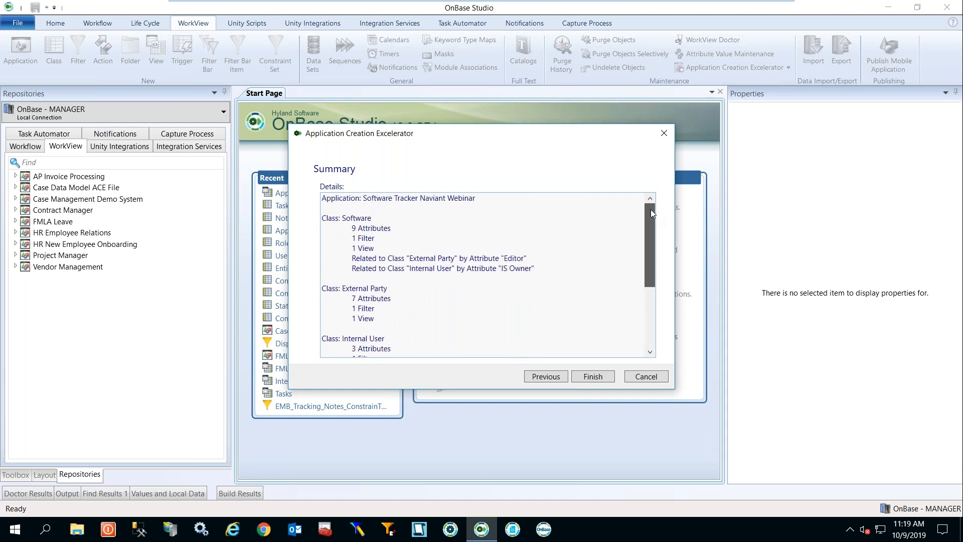
drag(650, 209, 651, 298)
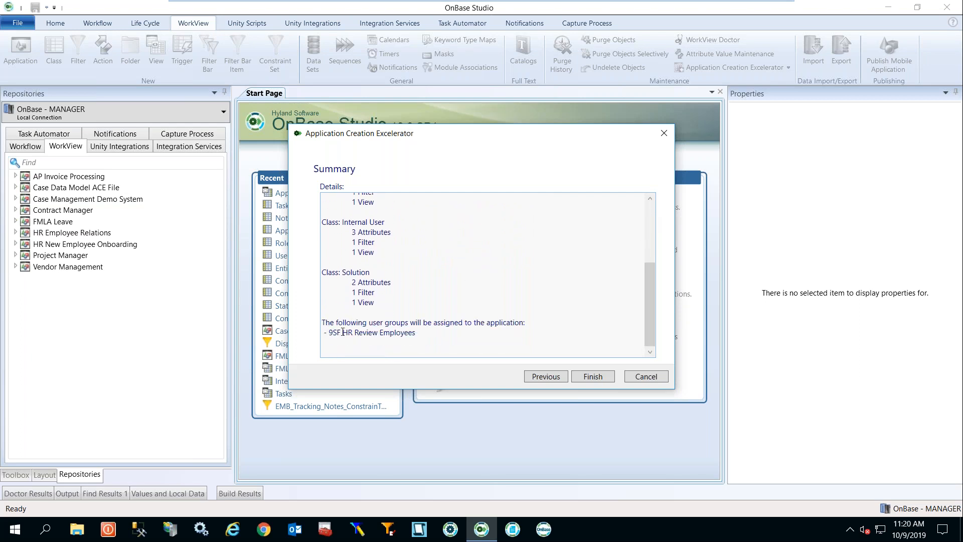
click(593, 377)
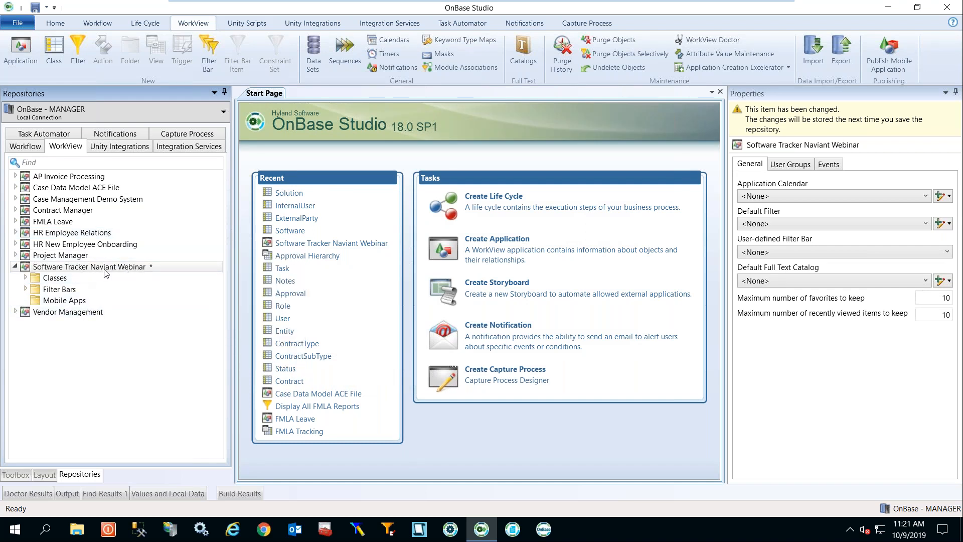
Add a new class to Software Tracker Naviant Webinar from its New > Class menu.
mouse_move(98, 271)
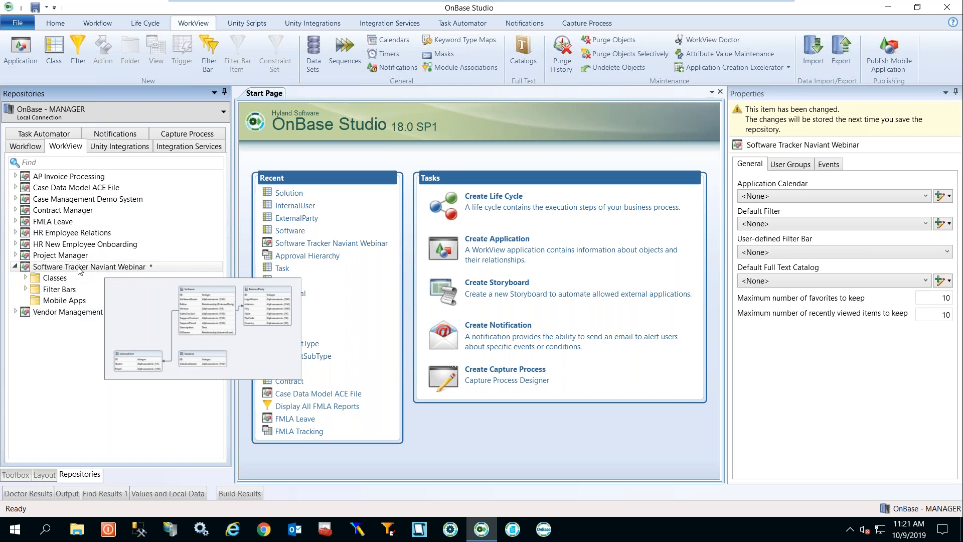
right_click(78, 270)
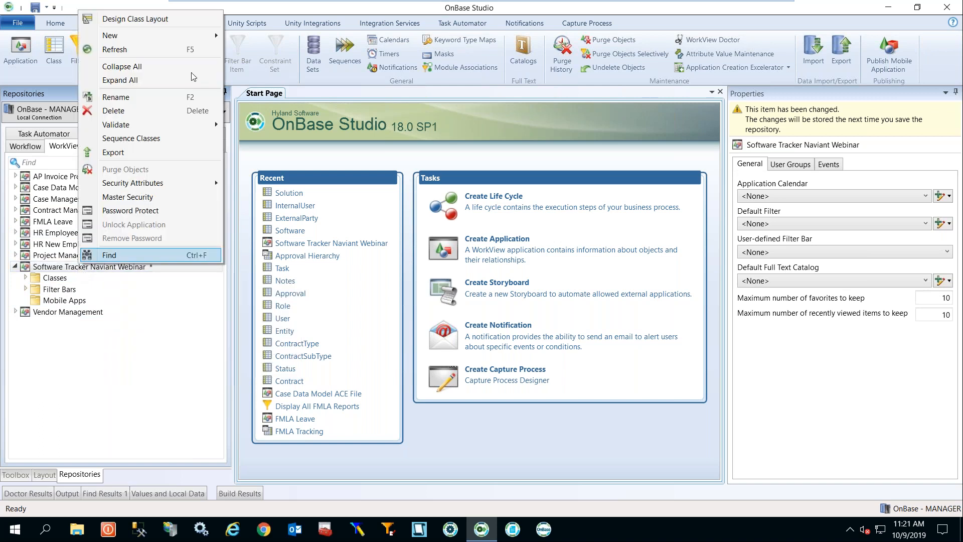
mouse_move(193, 39)
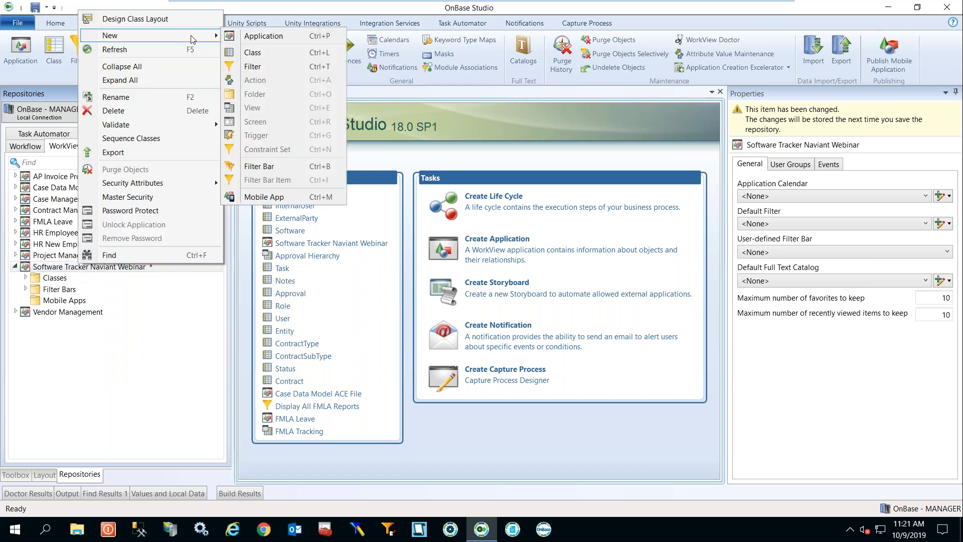
click(270, 54)
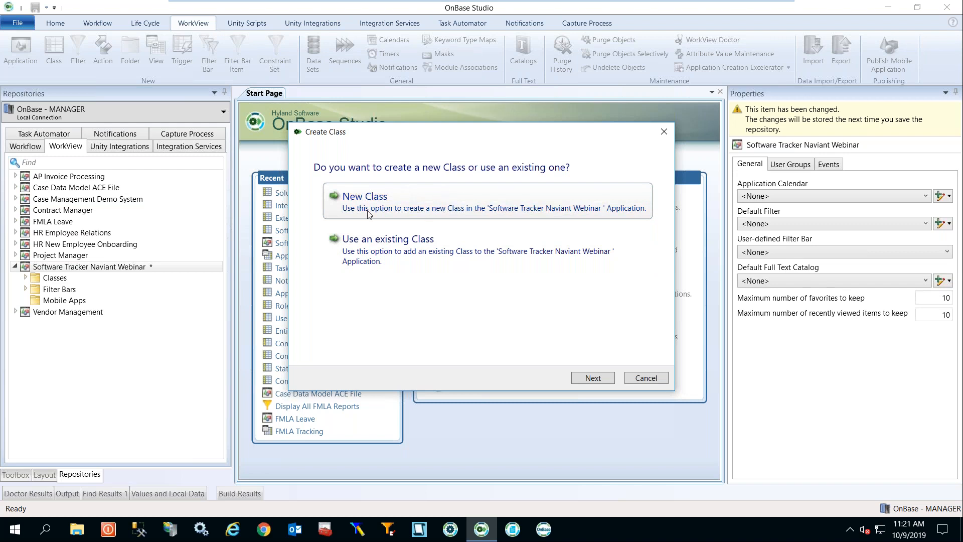
Choose New Class for the Software Tracker Naviant Webinar application in the Create Class wizard.
click(397, 219)
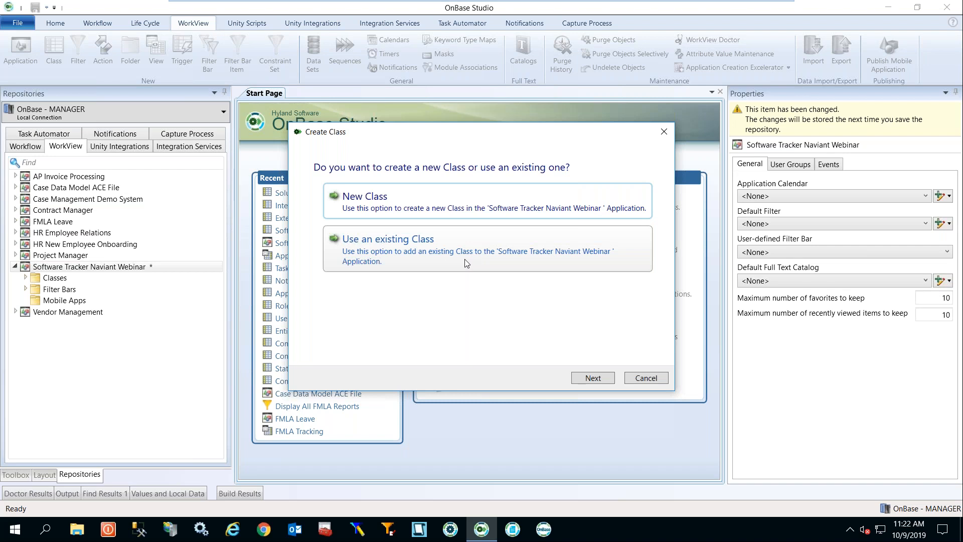
Advance the Create Class wizard to the class type choice: Standard, Extension, Association or External.
click(445, 205)
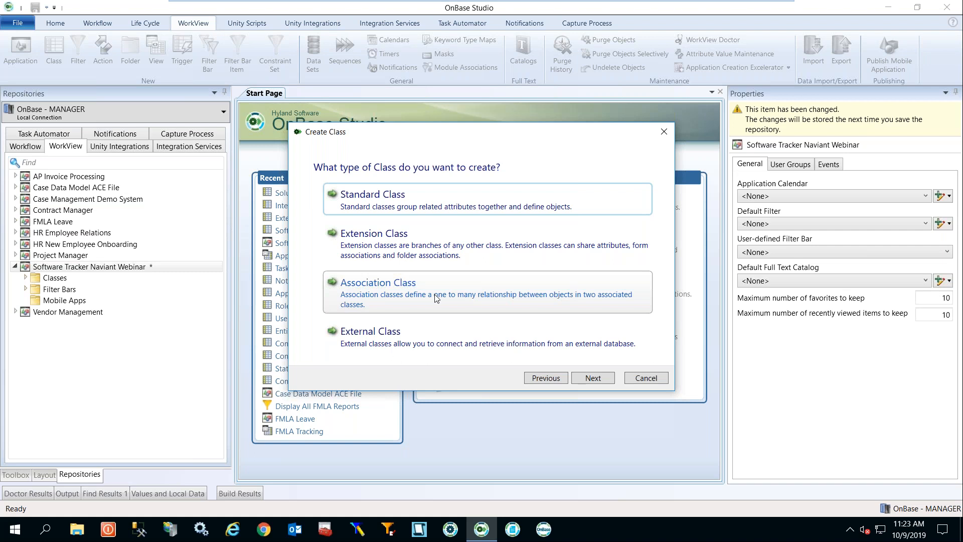
double_click(470, 335)
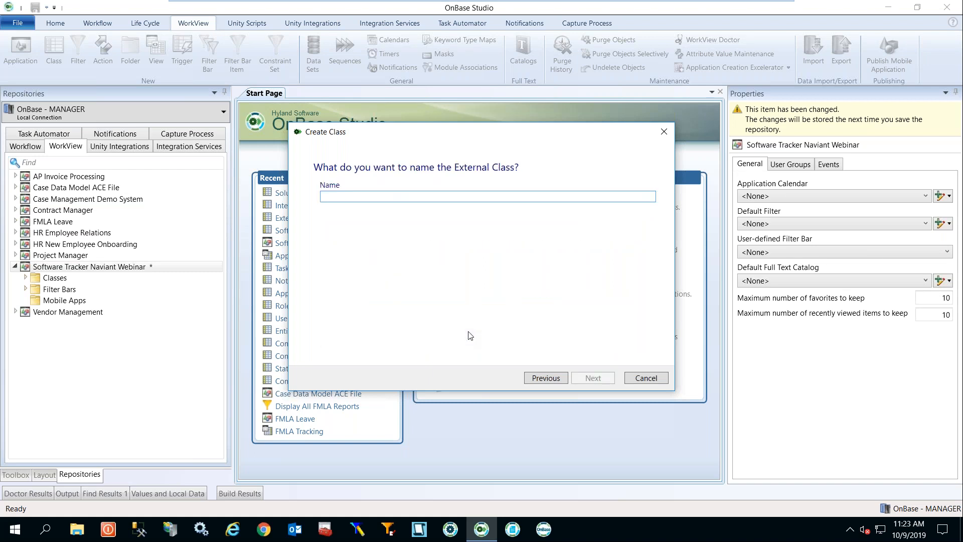
text(testfornavia)
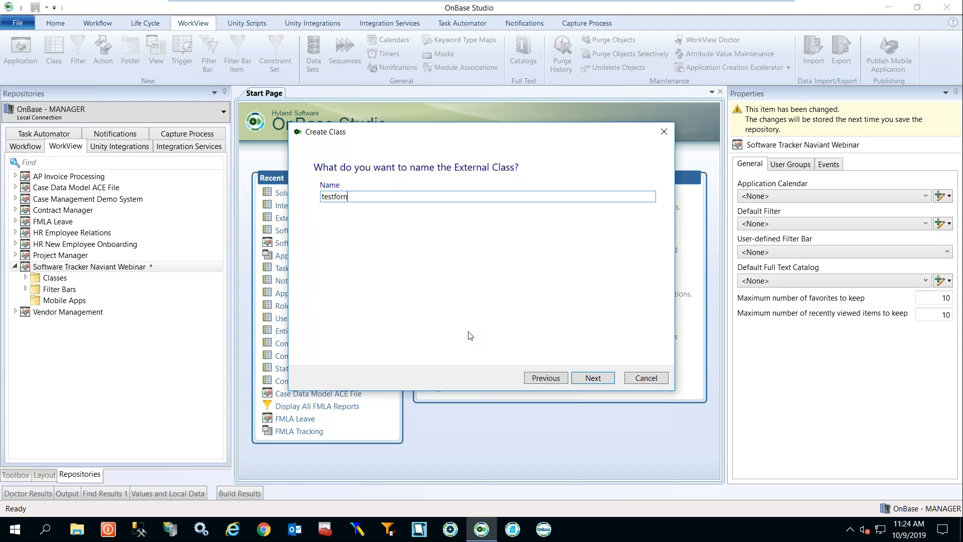
key(BackSpace)
text(na)
key(BackSpace)
key(BackSpace)
key(BackSpace)
text(inat)
key(BackSpace)
key(BackSpace)
key(BackSpace)
key(BackSpace)
click(594, 380)
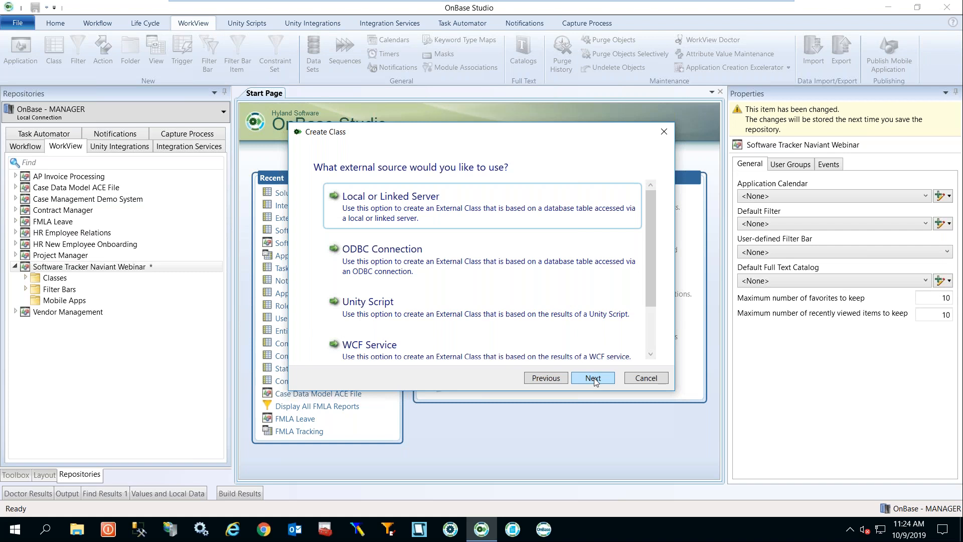
drag(648, 267, 648, 330)
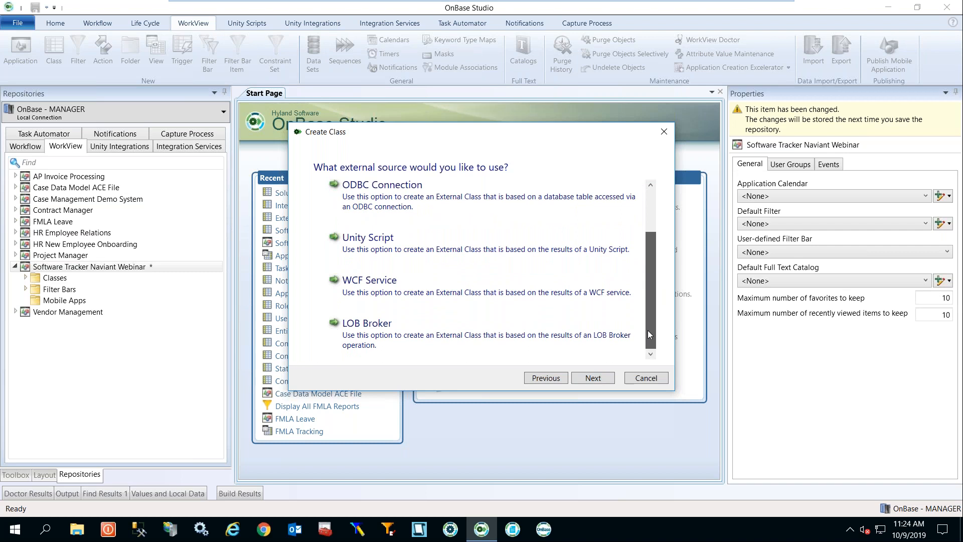
scroll(657, 311, up, 1)
scroll(665, 290, up, 2)
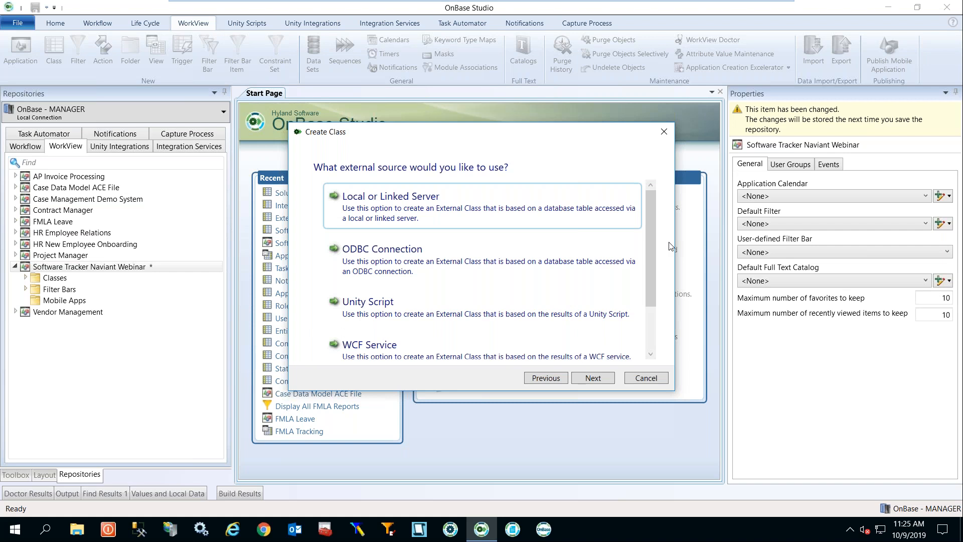
click(547, 379)
click(547, 378)
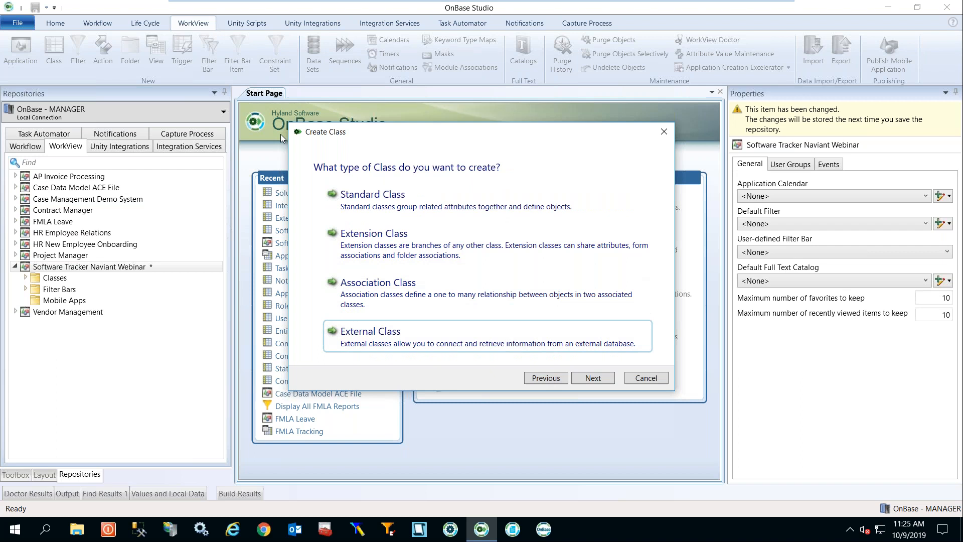
Cancel the new class and review the filter bar items: All Software, External Parties, Internal Users, Solution.
click(664, 380)
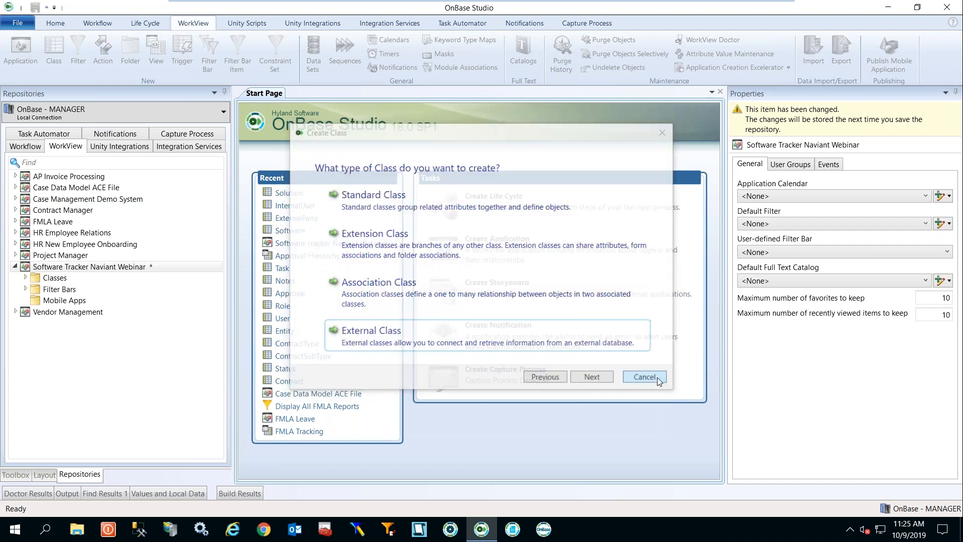
click(25, 278)
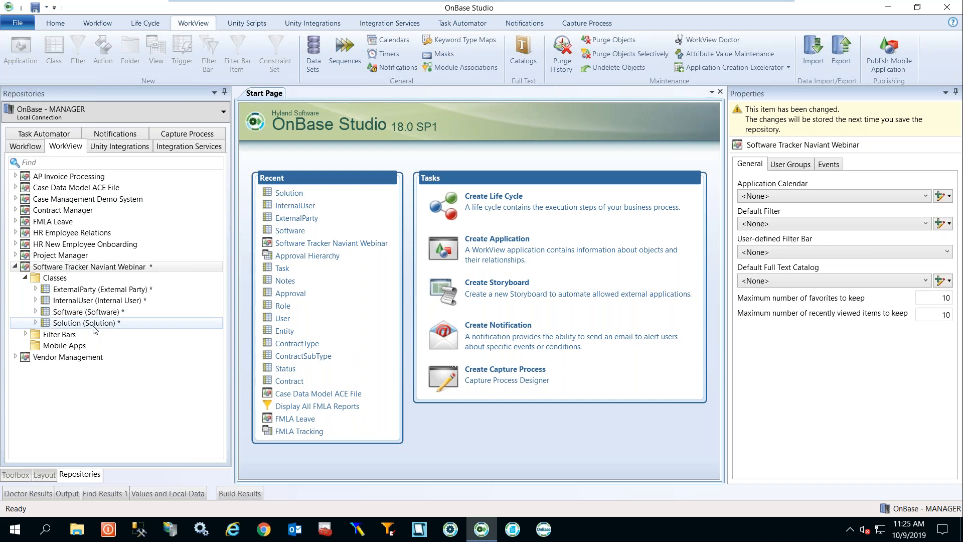
click(25, 335)
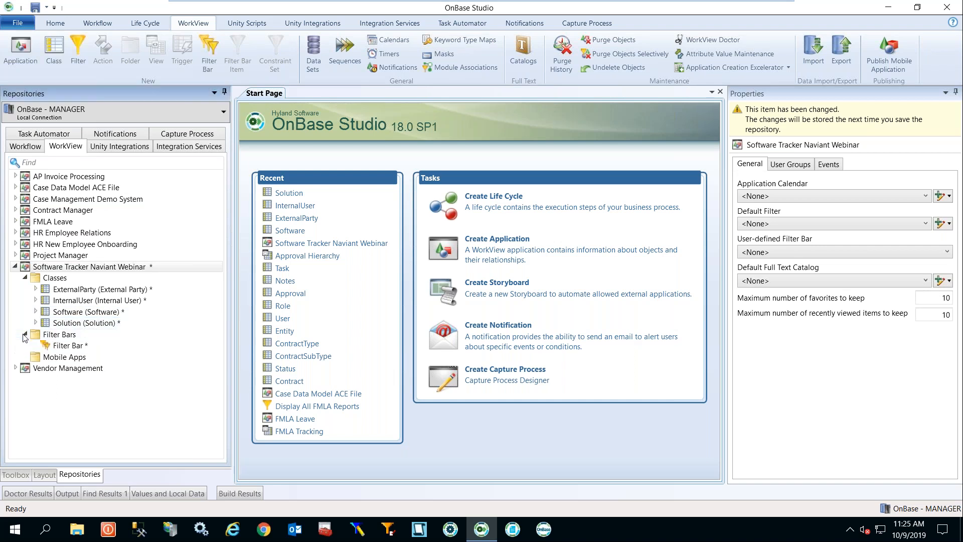
click(77, 349)
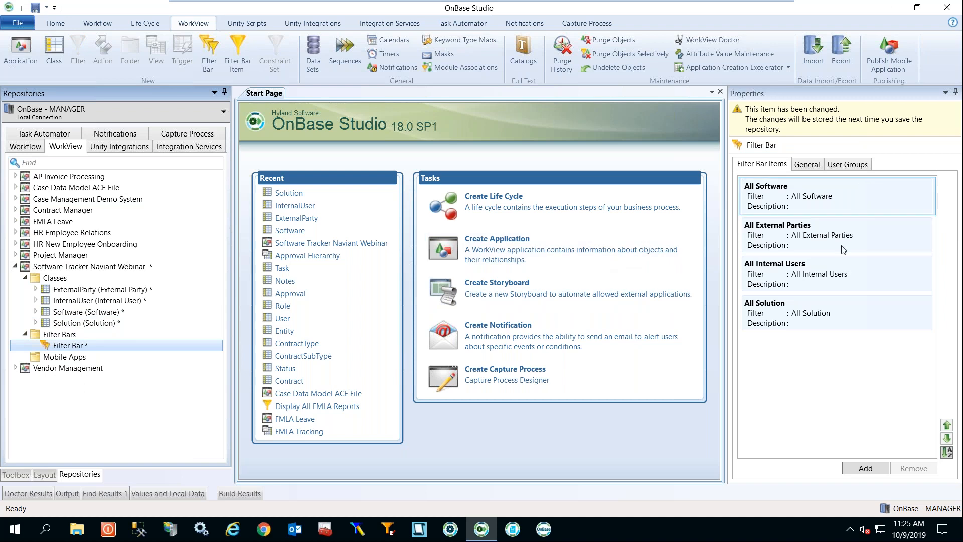
click(826, 303)
click(817, 356)
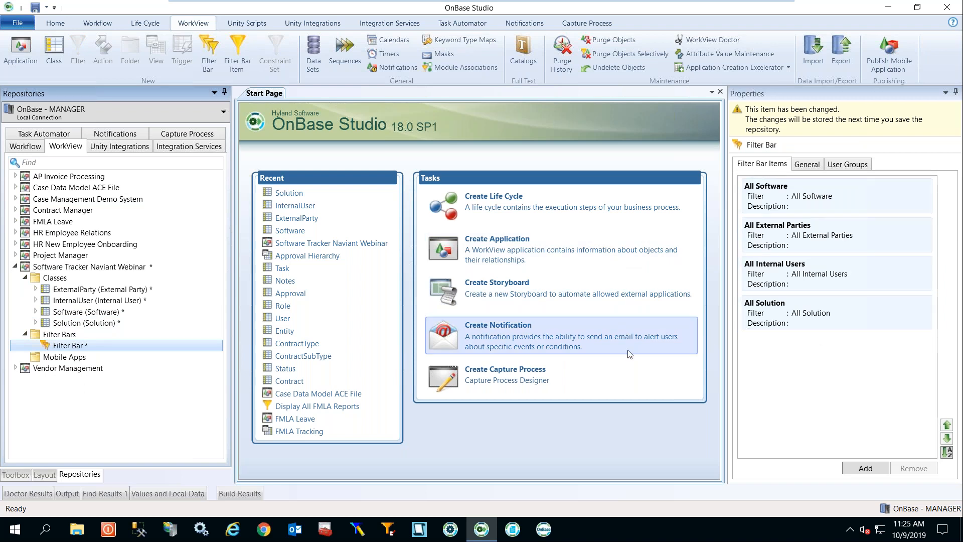
Sign into the OnBase client with the manager username and its password.
click(544, 530)
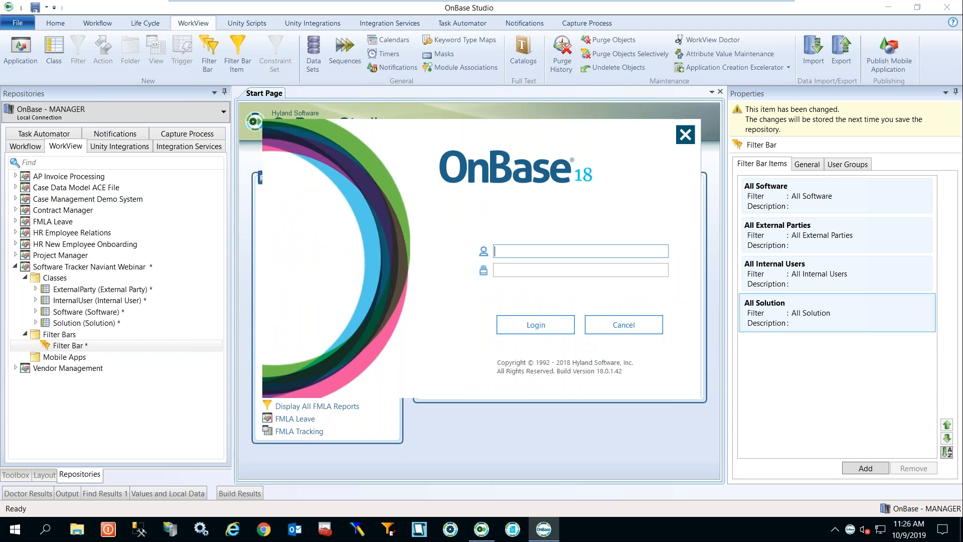
text(MANAGER)
key(Tab)
text(••••••)
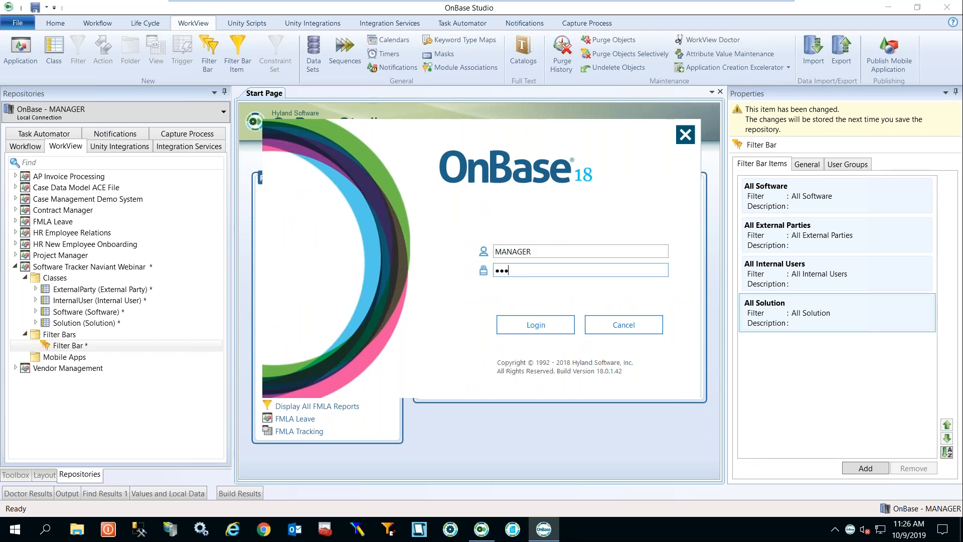
key(Return)
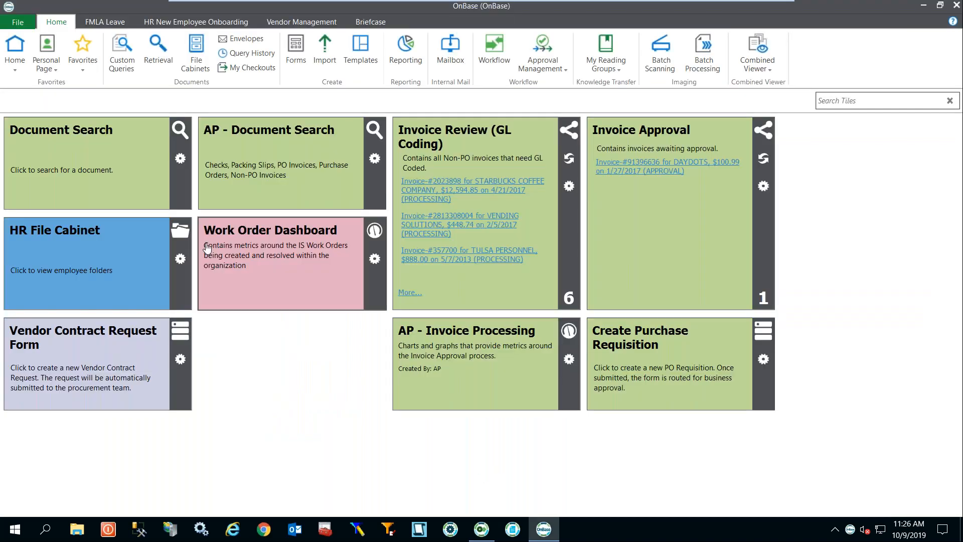
Check the FMLA Leave application's filter bar, then close the OnBase client.
click(101, 22)
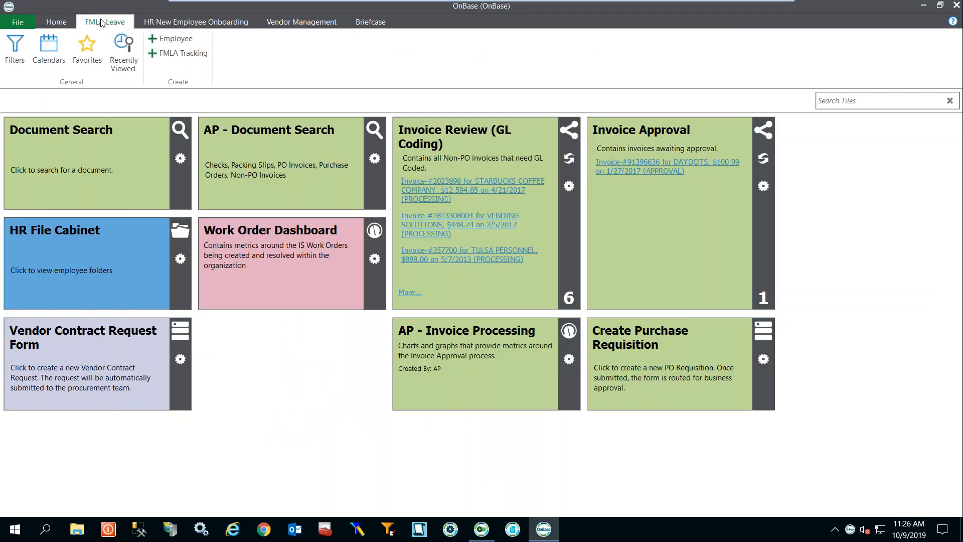
click(15, 45)
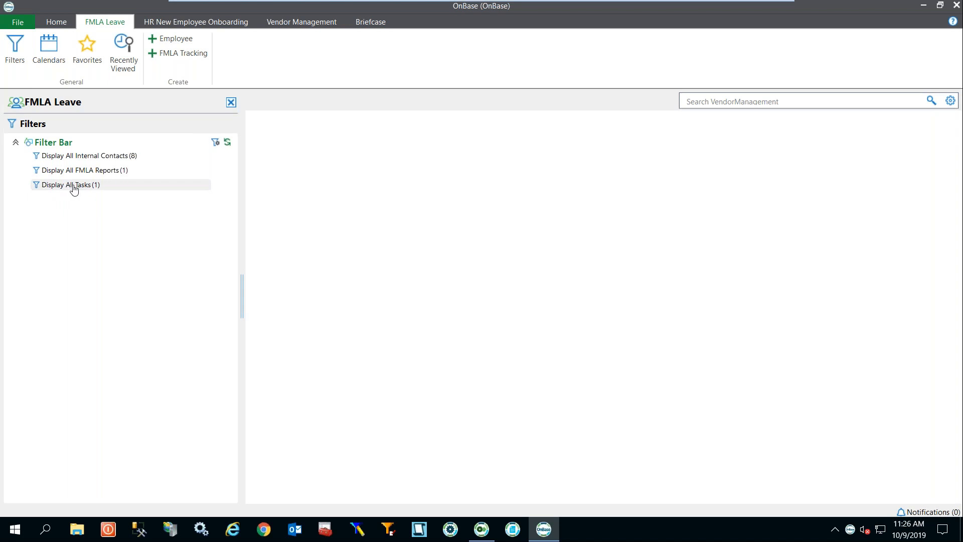
click(956, 5)
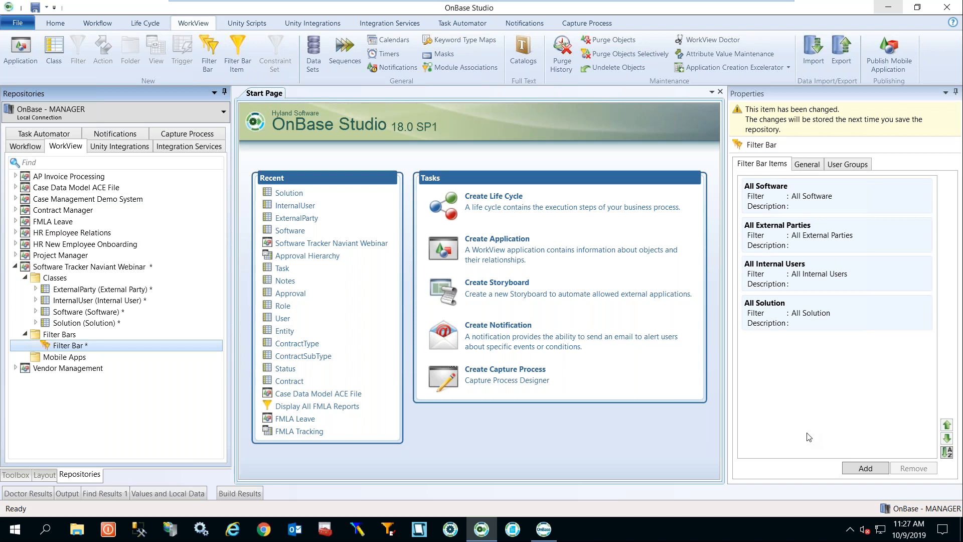
Open the Software class Mappings and review its Folder Types, Document Import and Document Types tabs.
click(35, 312)
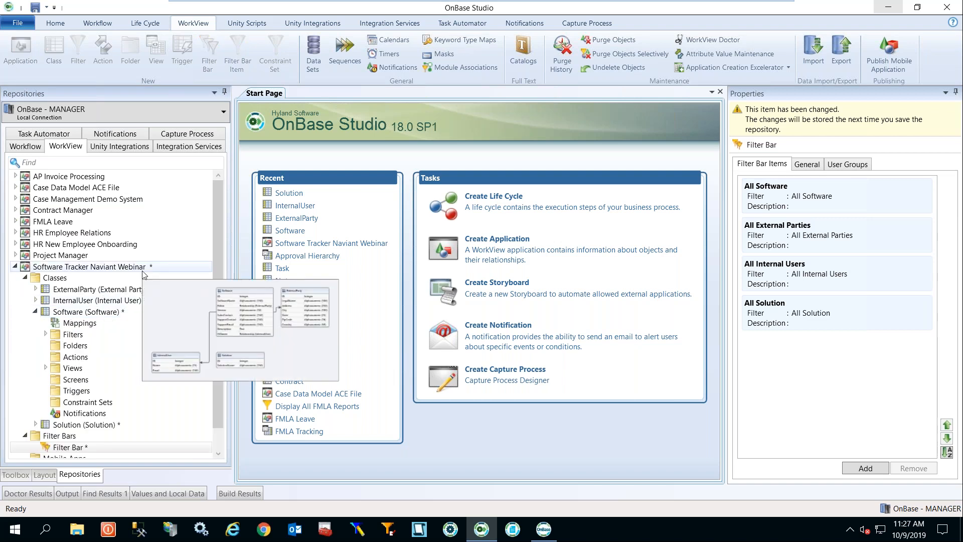
click(105, 325)
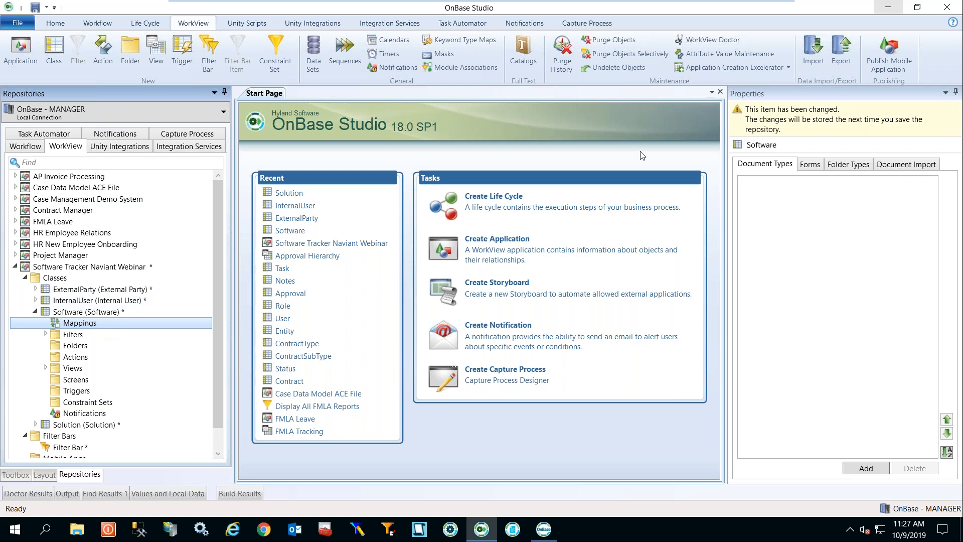
click(837, 170)
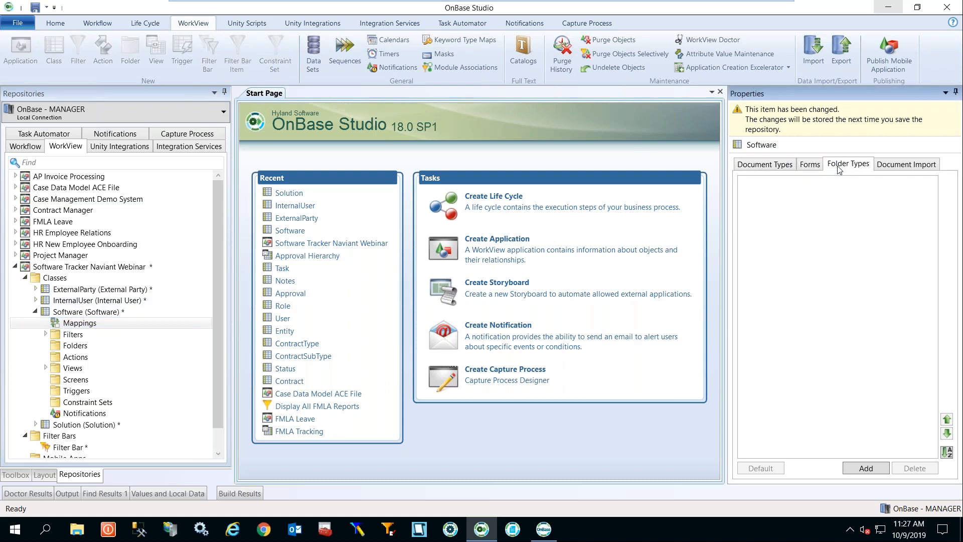
click(892, 166)
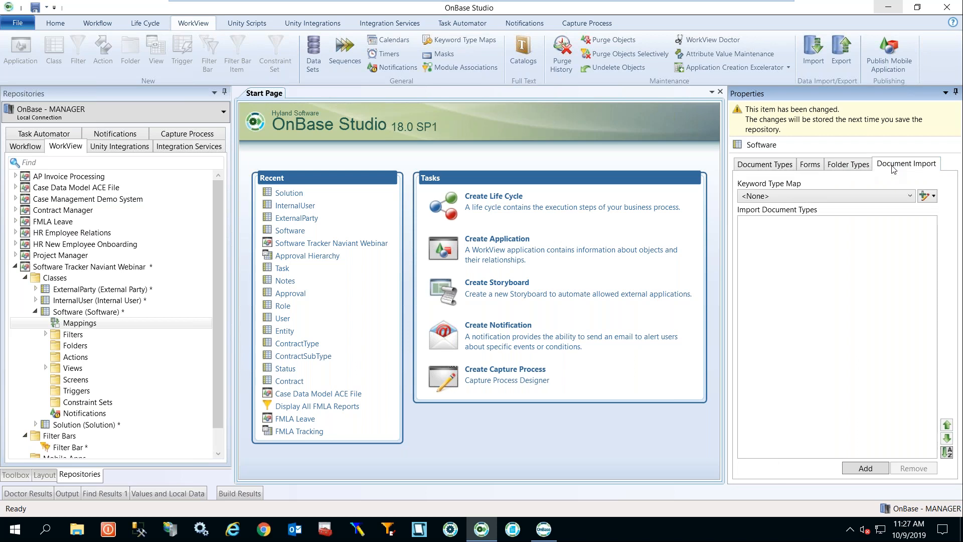
click(783, 168)
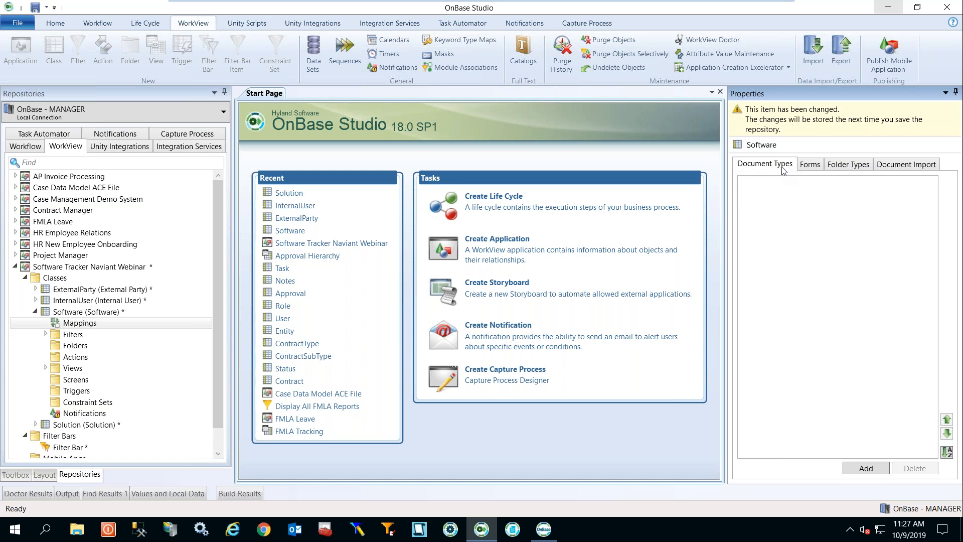
Add a 'test test' document type association for HR - Benefit Change Request Form and start a new keyword type map.
click(859, 475)
text(t)
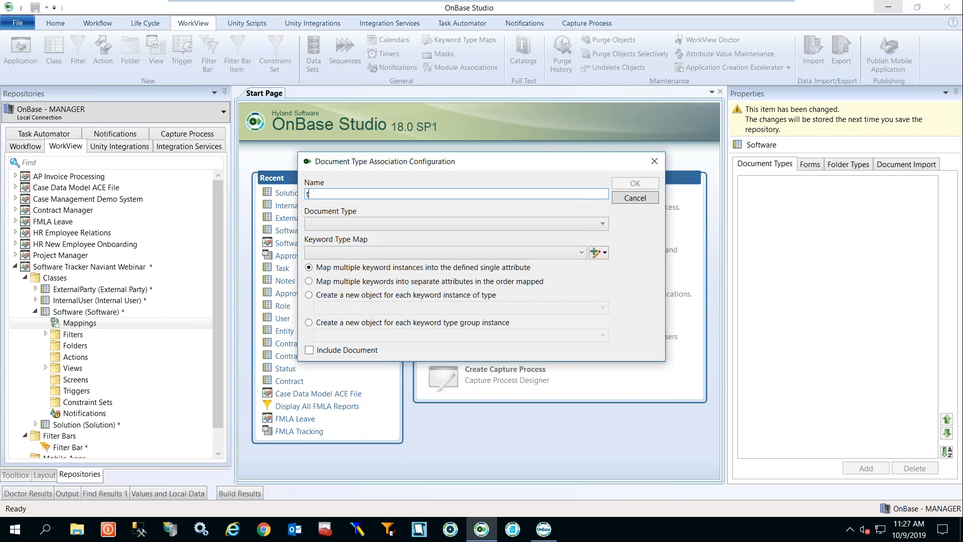
text(est test)
click(602, 223)
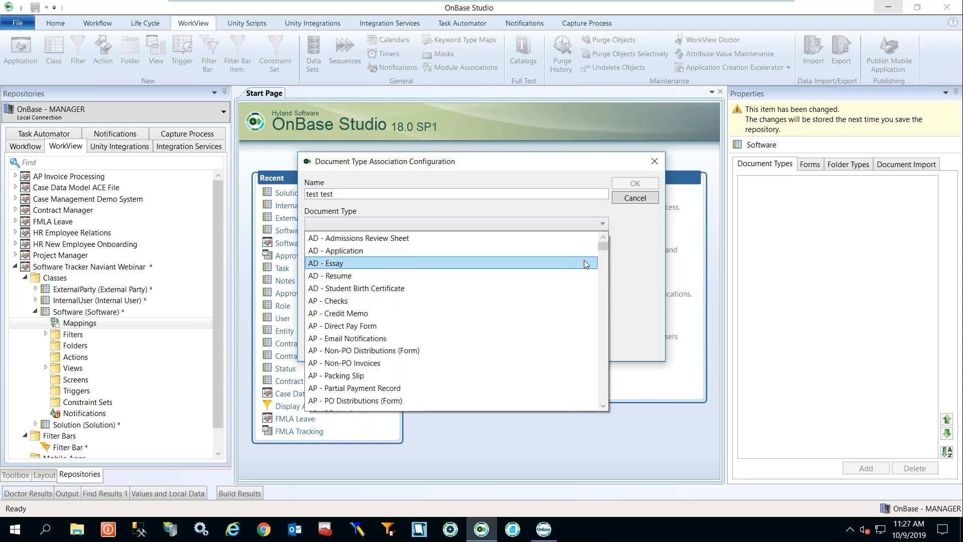
drag(605, 252, 605, 257)
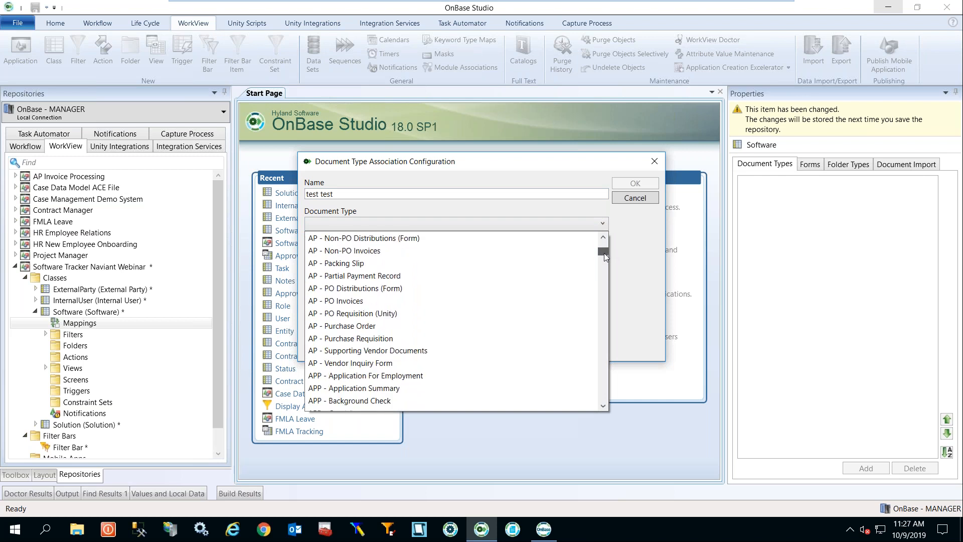
drag(606, 257, 604, 293)
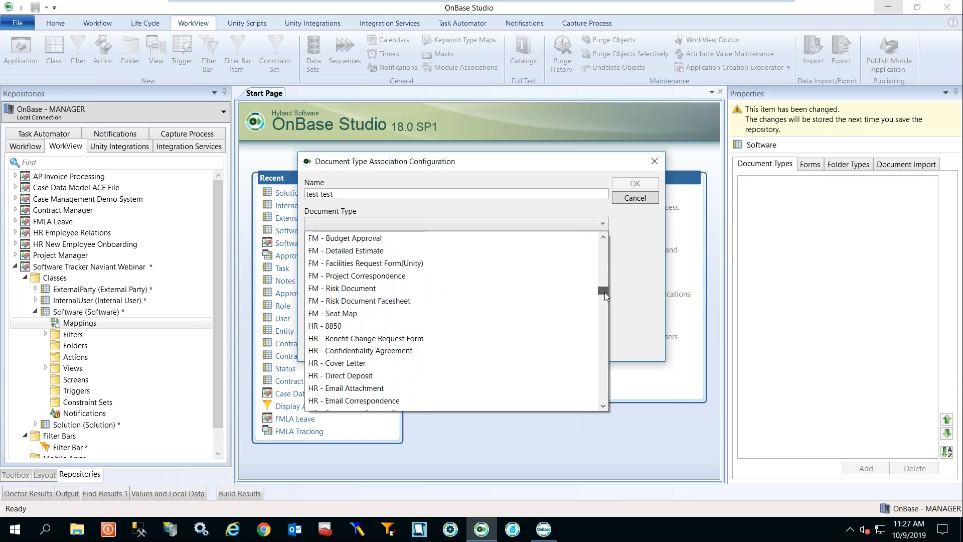
click(487, 337)
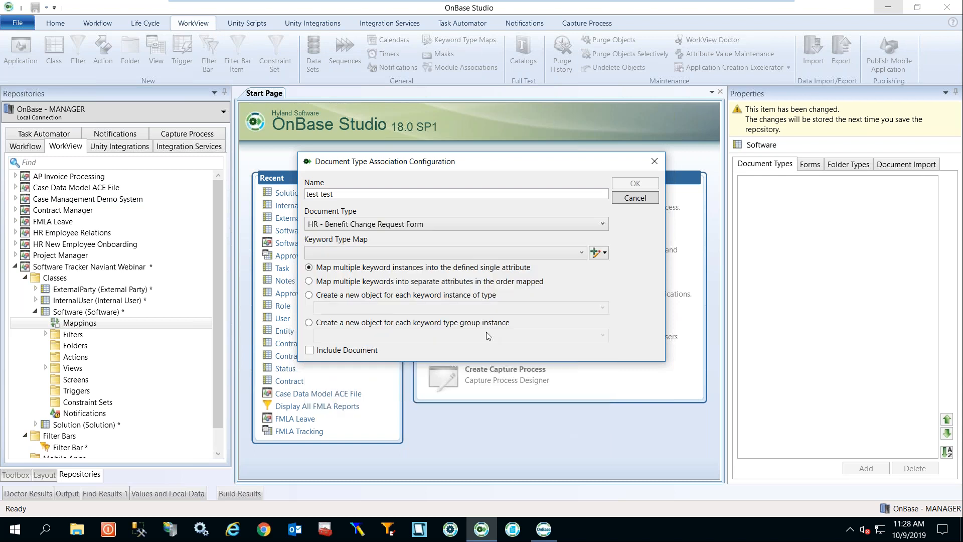
click(598, 252)
click(617, 268)
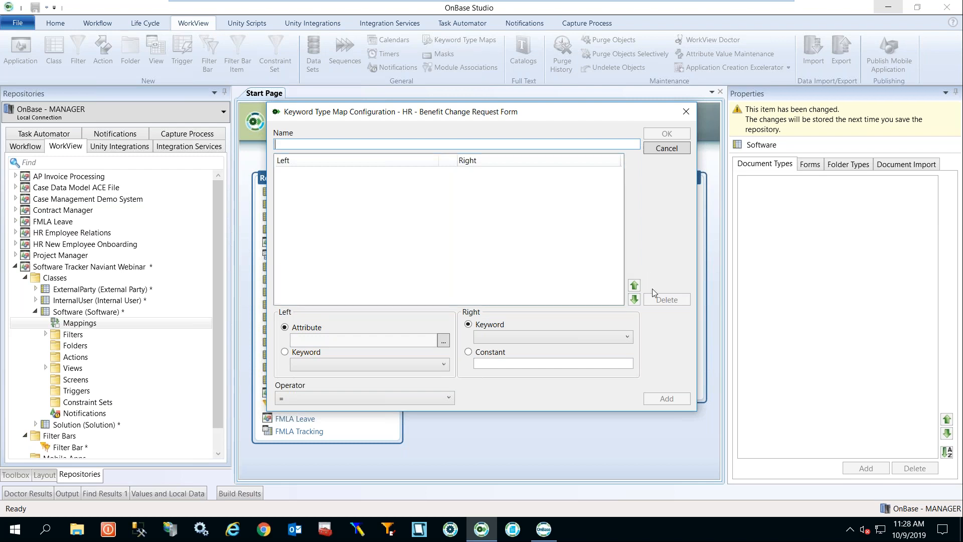
Name the map 'map for webinsr' with the SoftwareName attribute, then discard both map and association.
text(map for web)
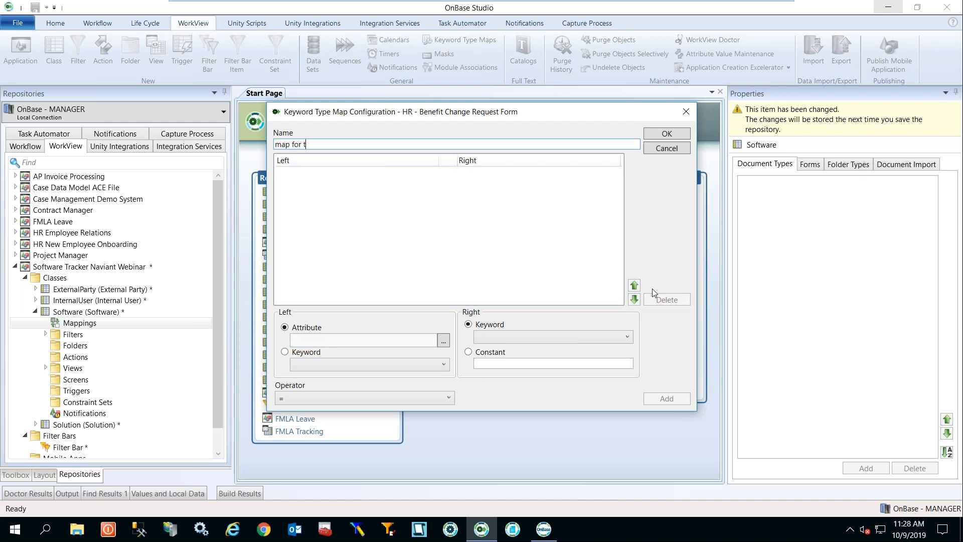
text(insr)
click(443, 341)
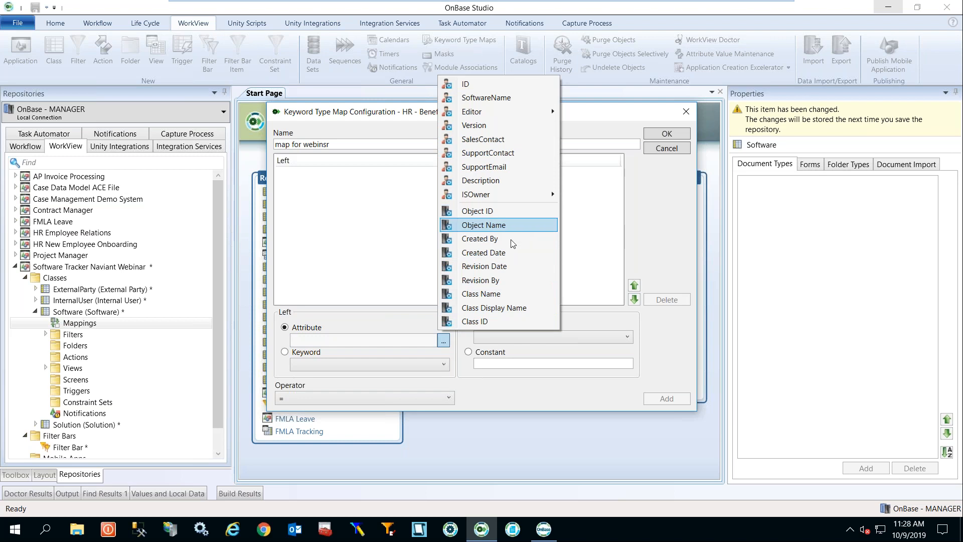
click(518, 98)
click(627, 337)
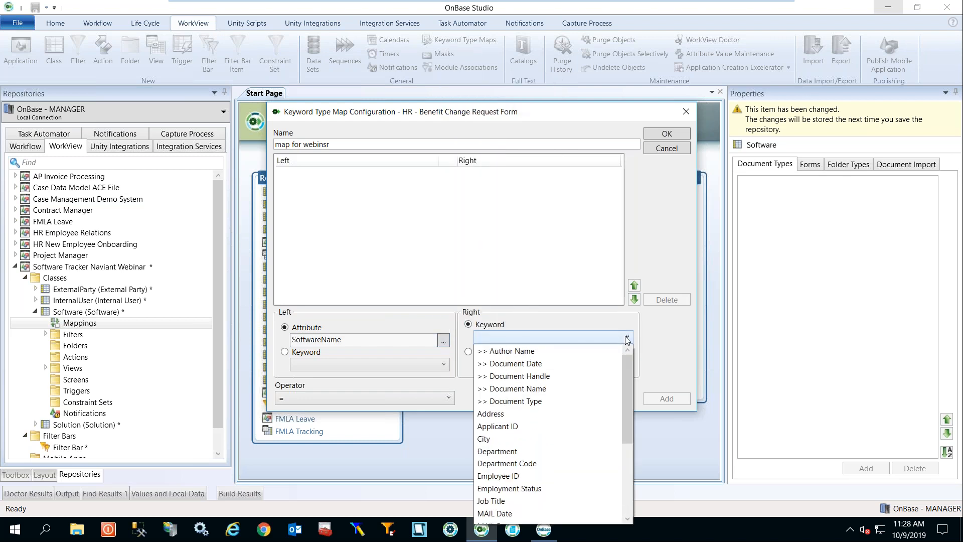
drag(627, 396, 611, 361)
click(590, 288)
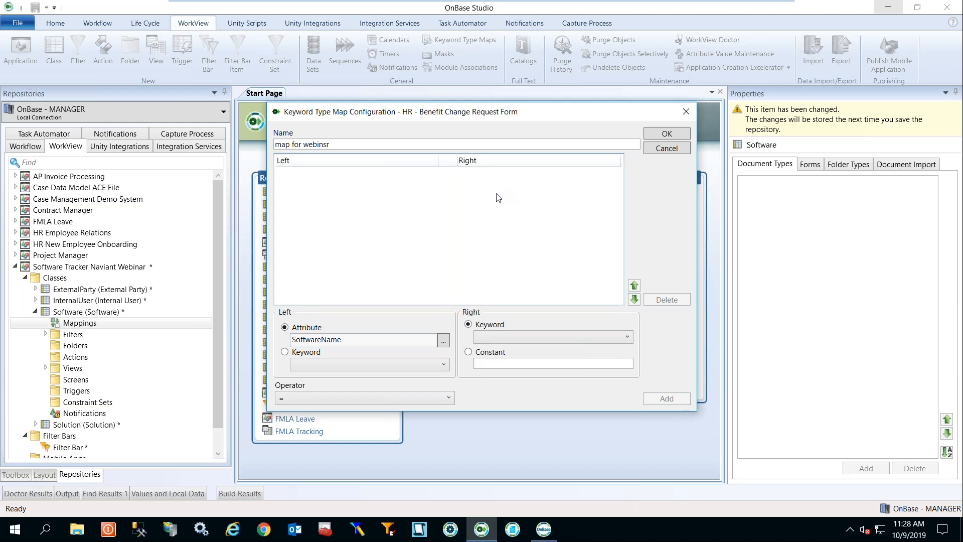
click(686, 112)
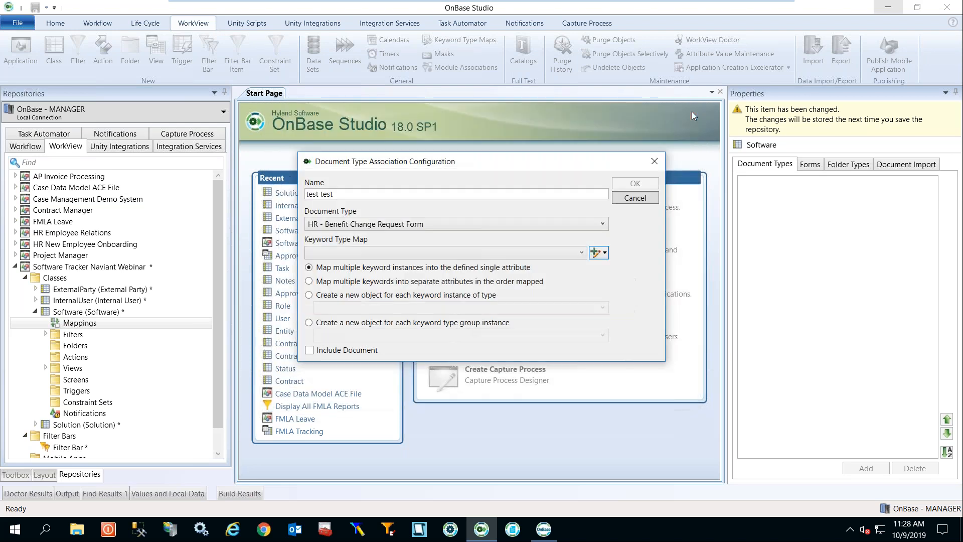
click(655, 161)
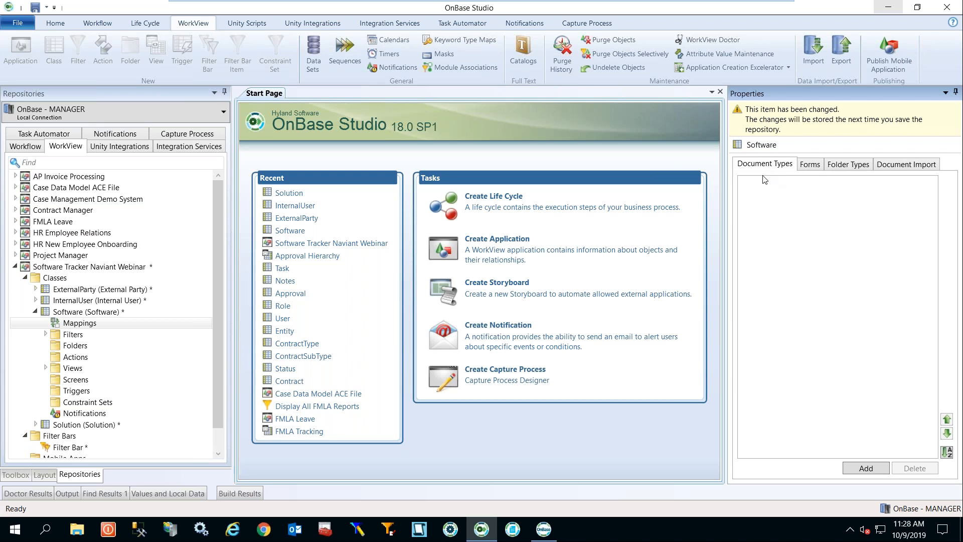
Try adding a folder type association, cancel it, and view the Document Import settings.
click(835, 166)
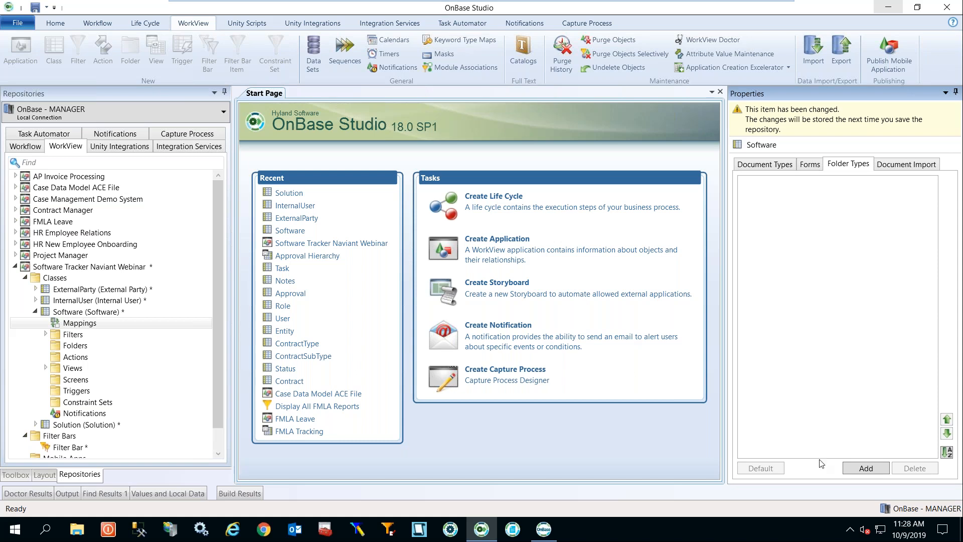
click(871, 467)
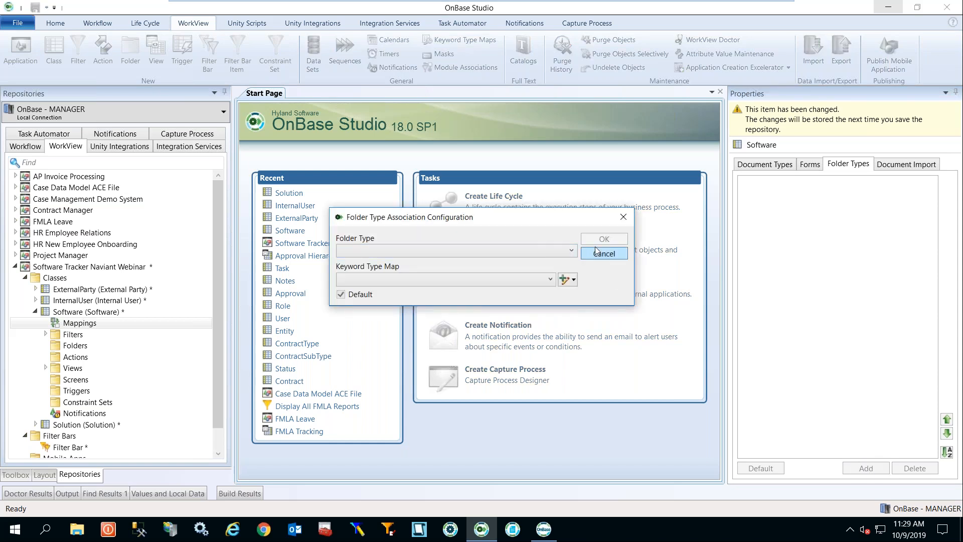
click(577, 251)
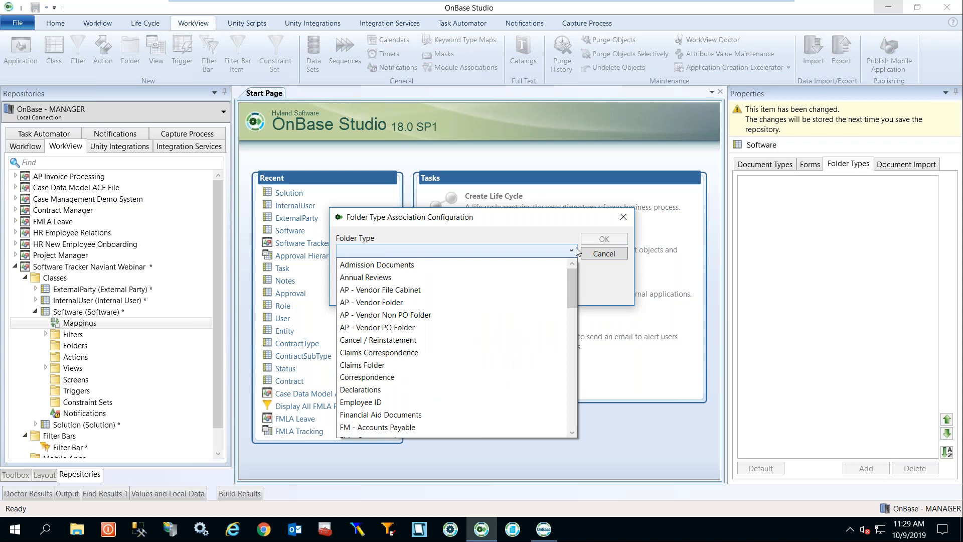
click(577, 250)
click(604, 253)
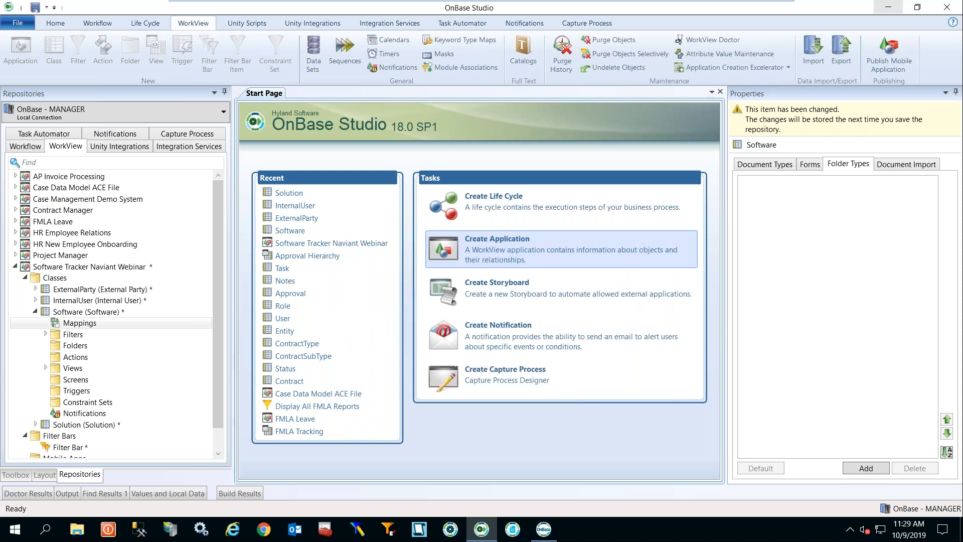
click(922, 167)
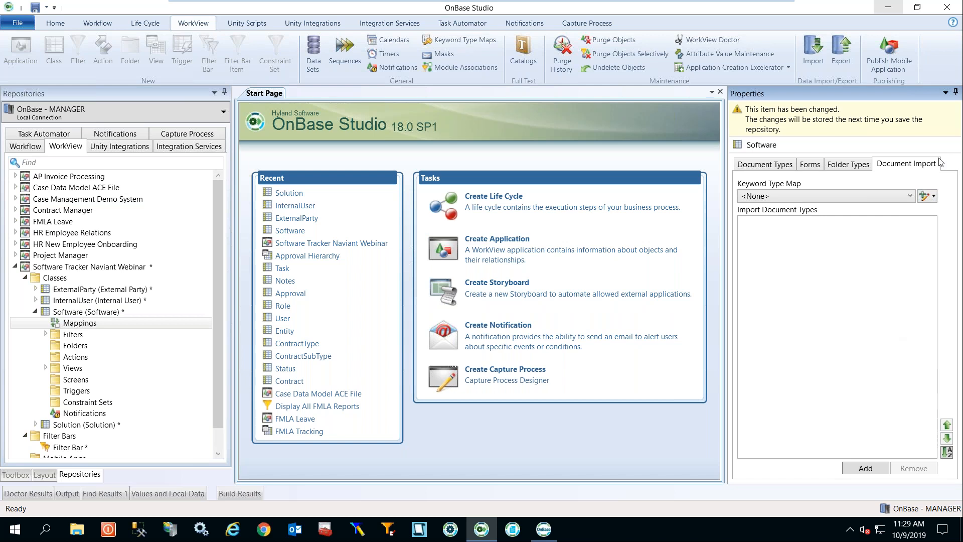
click(934, 196)
click(920, 211)
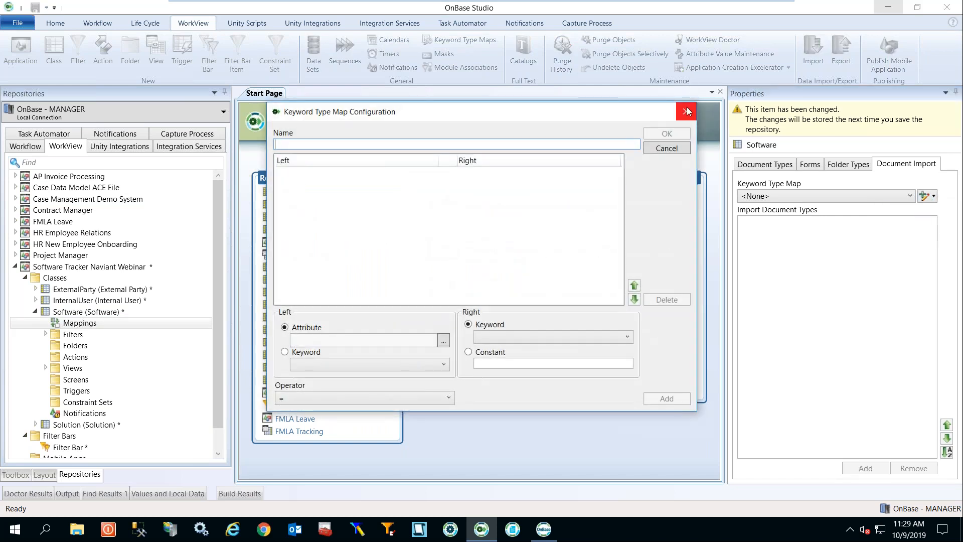
click(687, 112)
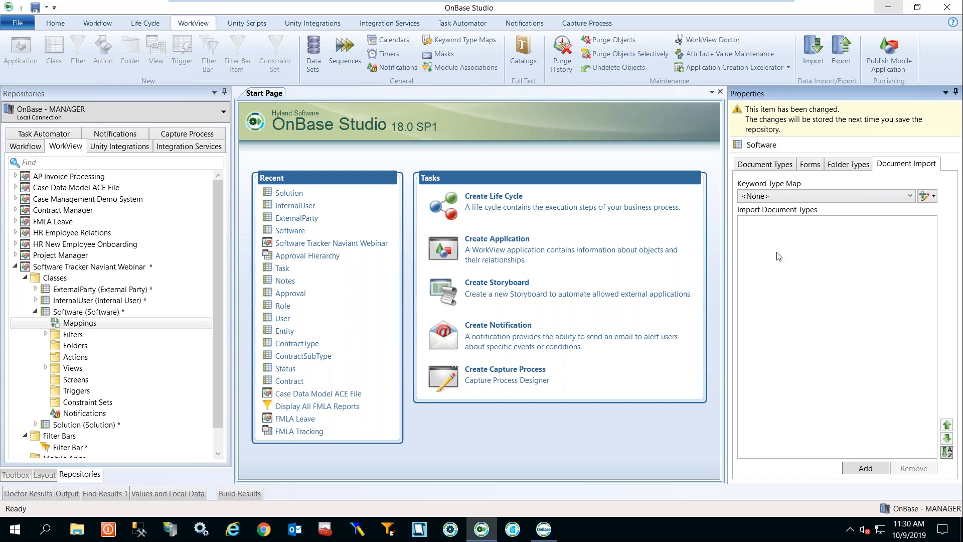
Expand the Software class's Filters folder to show the All Software filter.
click(78, 346)
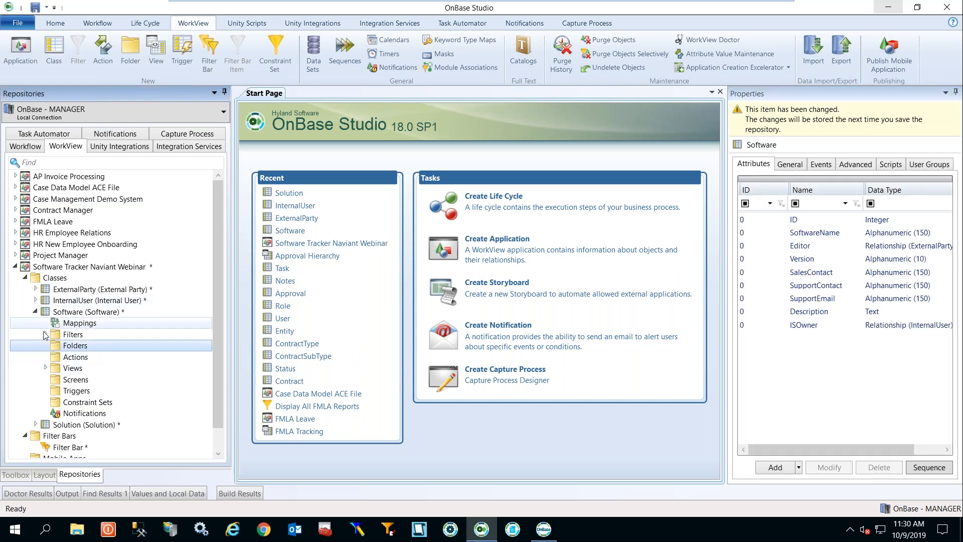
click(46, 335)
click(77, 346)
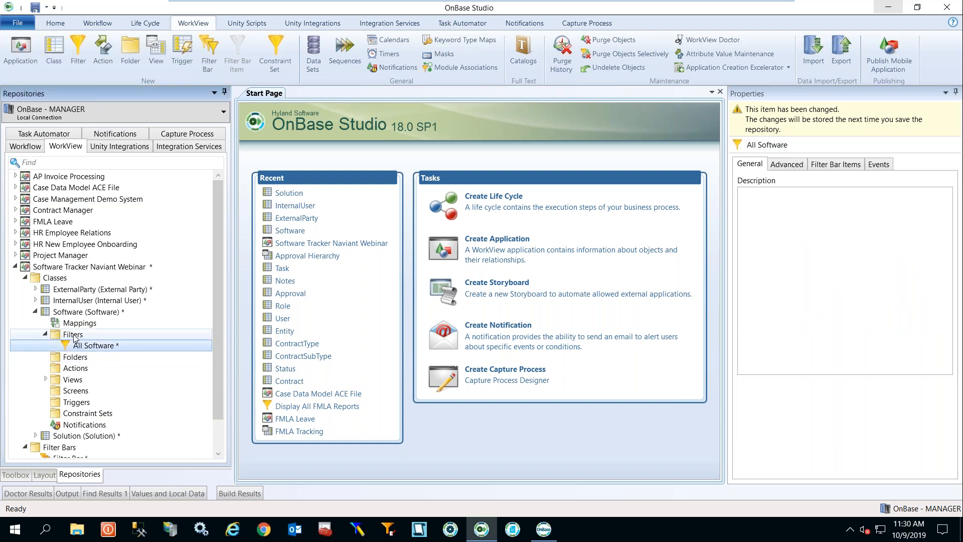
Start a new filter 'Software for HR' with a SoftwareName display column, then cancel it.
right_click(74, 334)
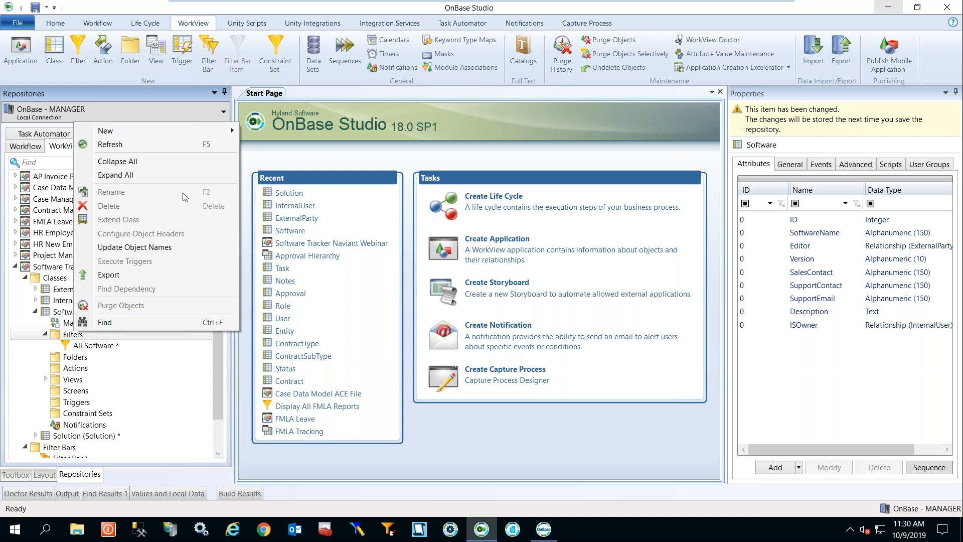
mouse_move(198, 129)
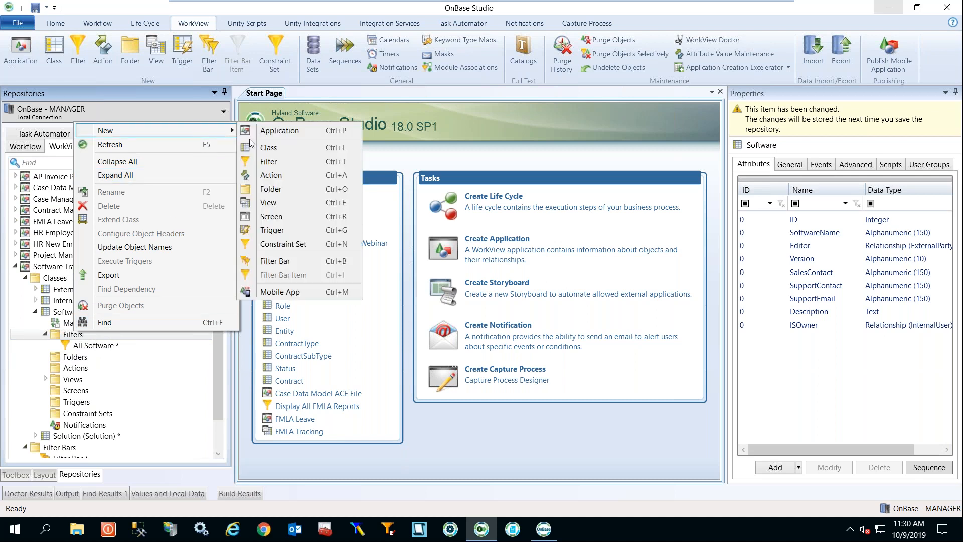
click(272, 164)
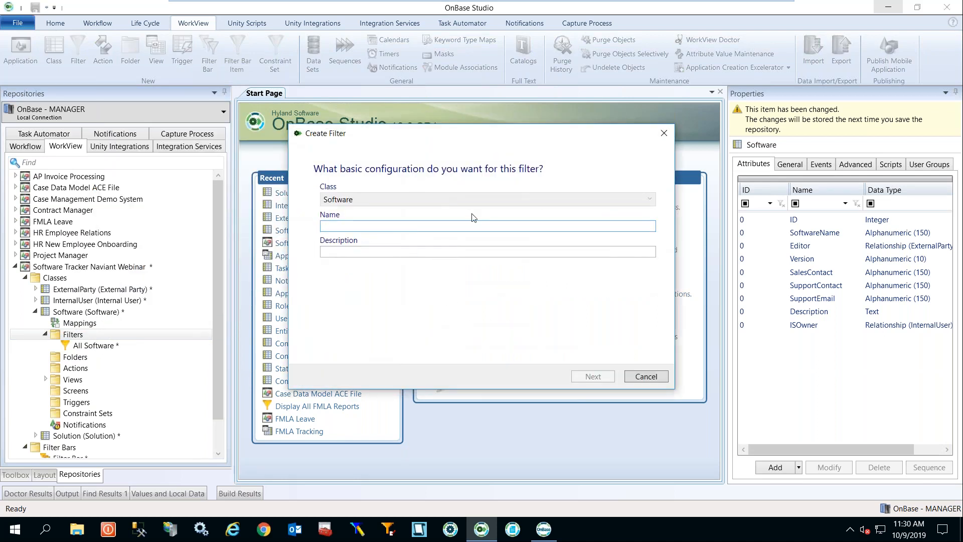
text(Software)
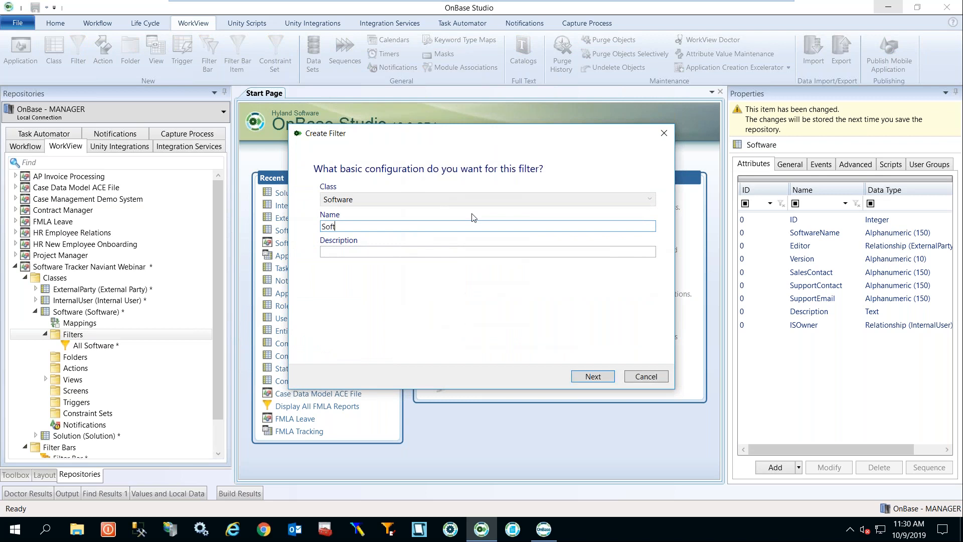
key(BackSpace)
text(e for HR)
click(592, 378)
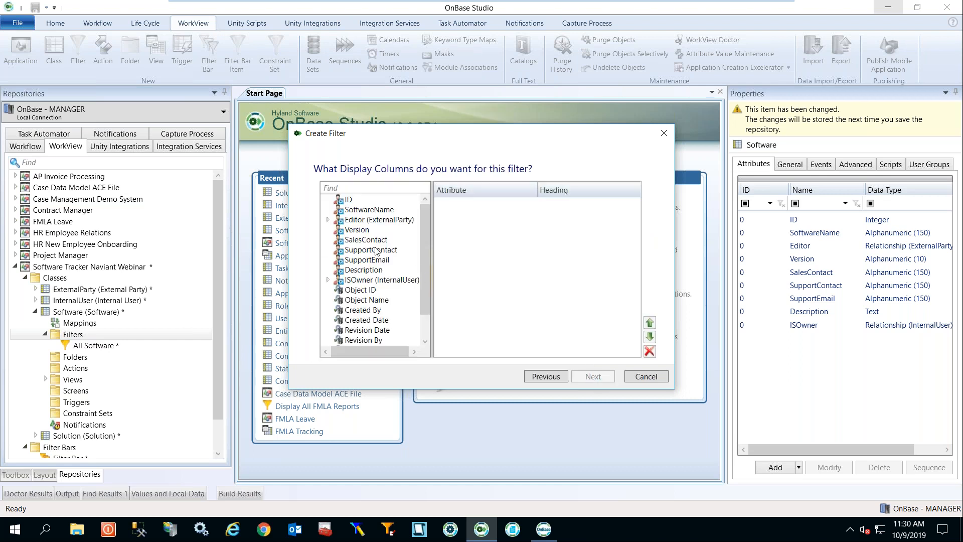
drag(428, 237, 439, 203)
click(357, 212)
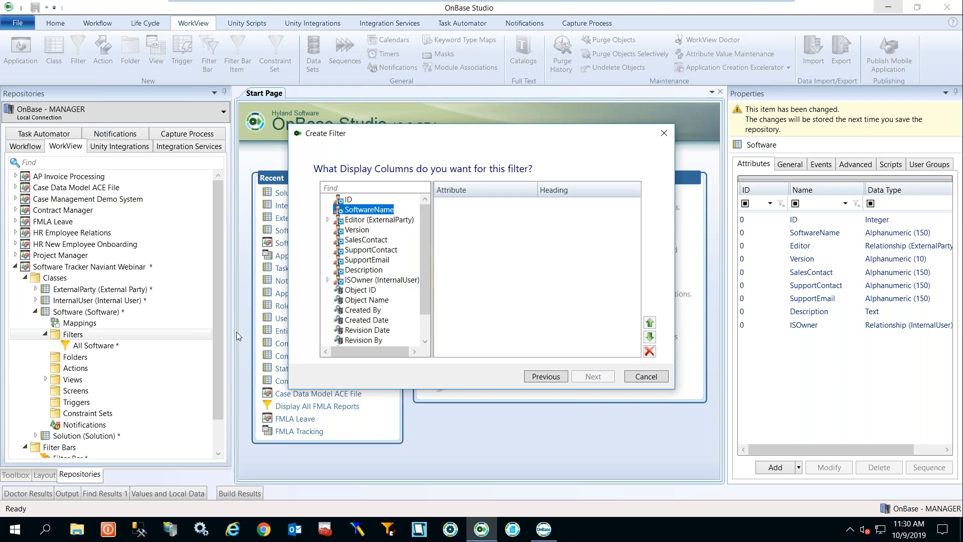
click(656, 377)
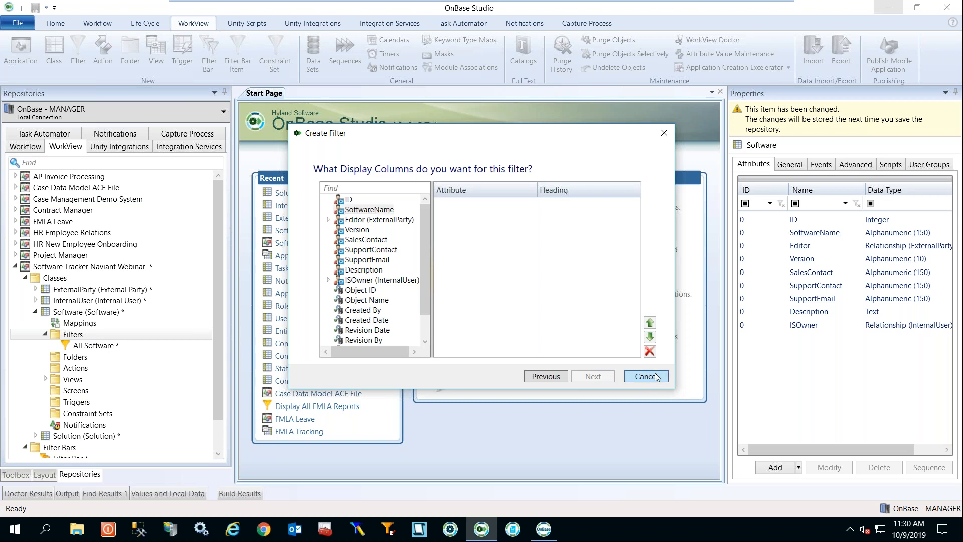
Close the Filters options menu, expand the Views folder and select the Software view (Template: Software).
right_click(90, 336)
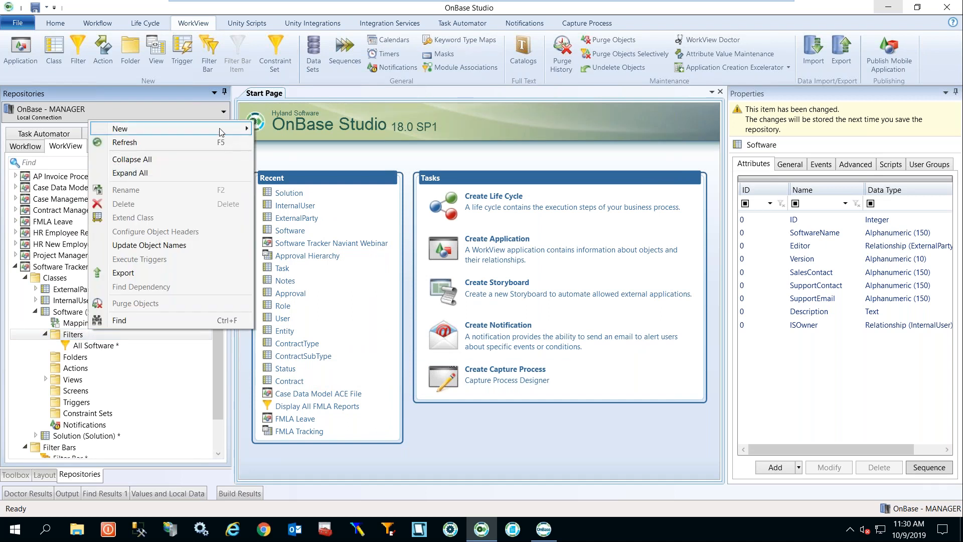
mouse_move(220, 132)
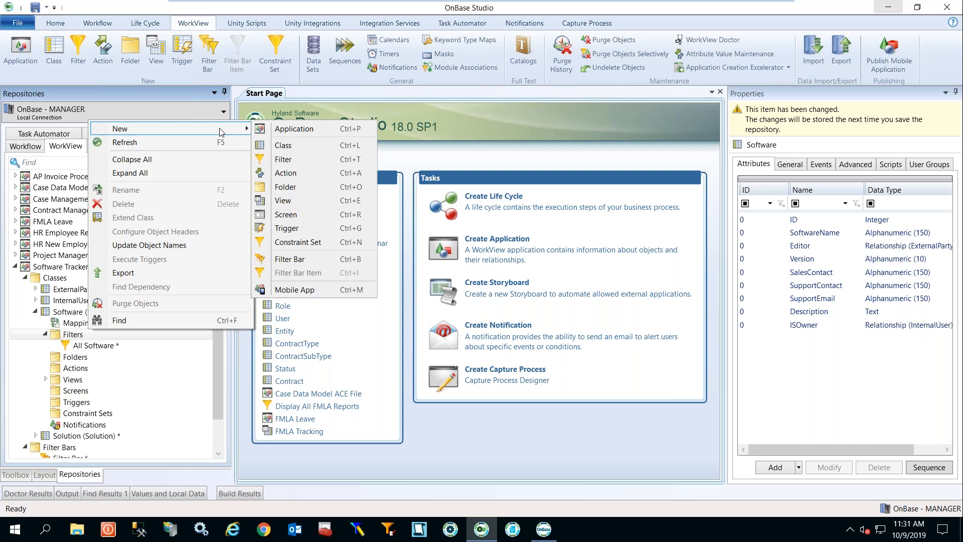
click(153, 361)
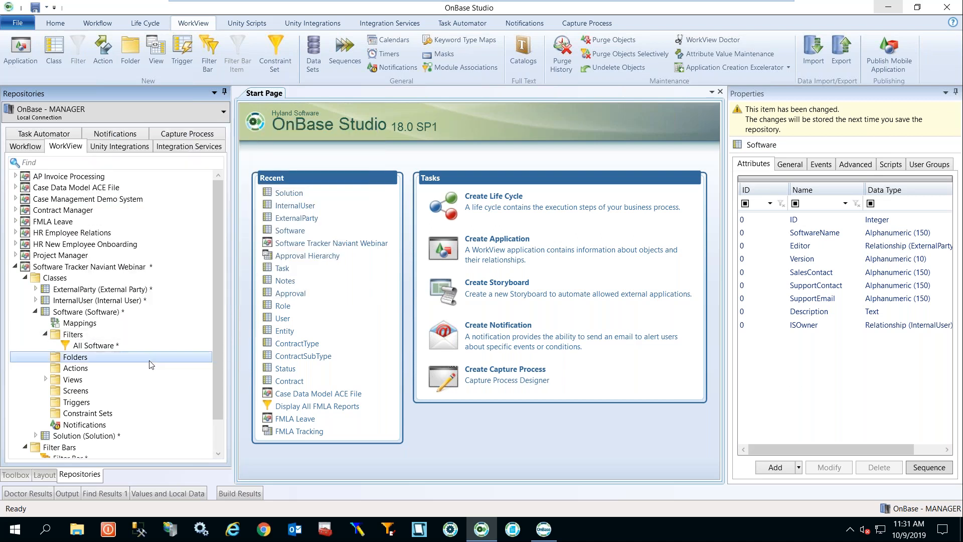
click(98, 348)
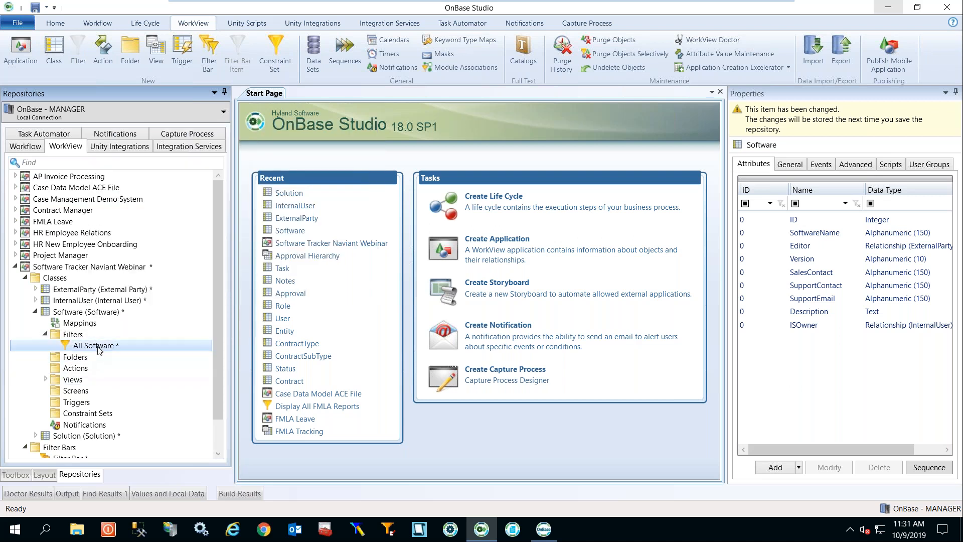
click(45, 381)
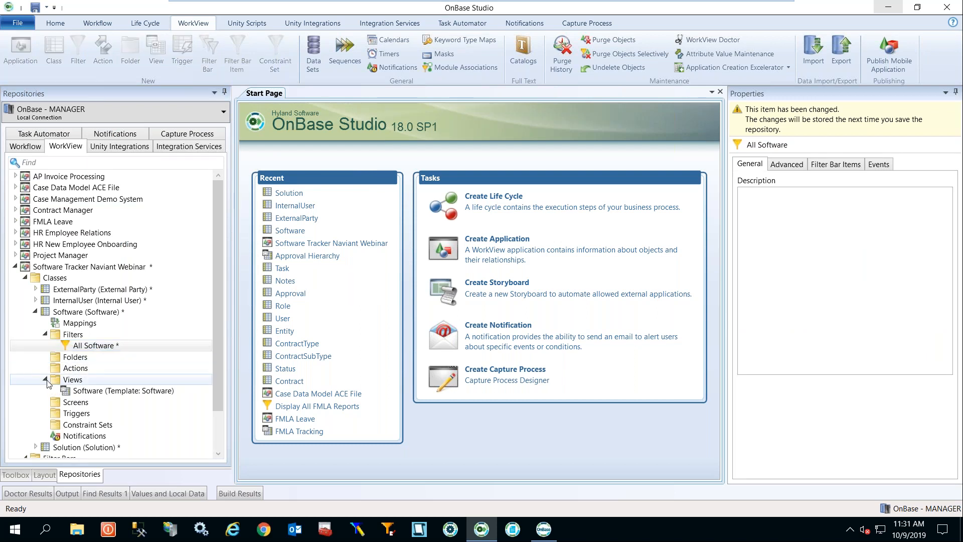
click(90, 392)
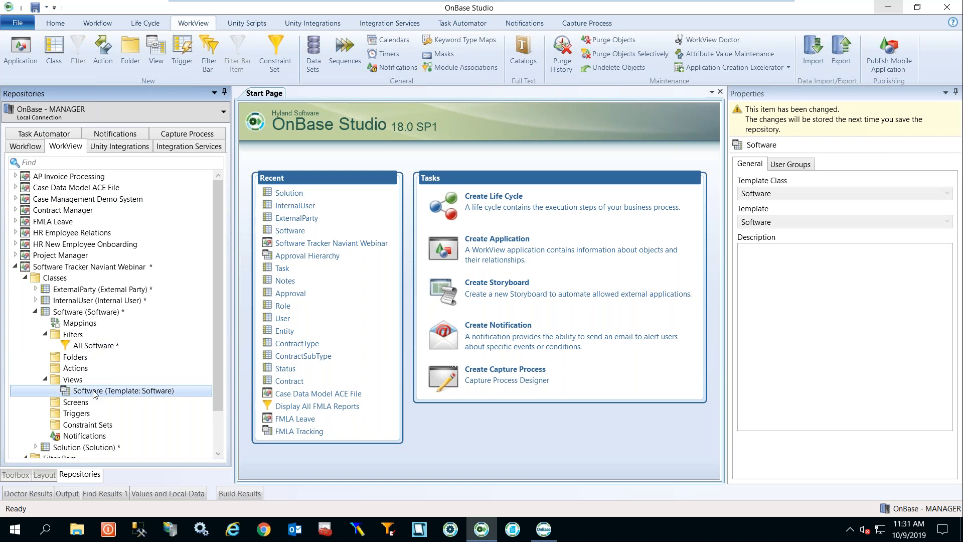
Open the Software view template in the Template Designer.
double_click(94, 391)
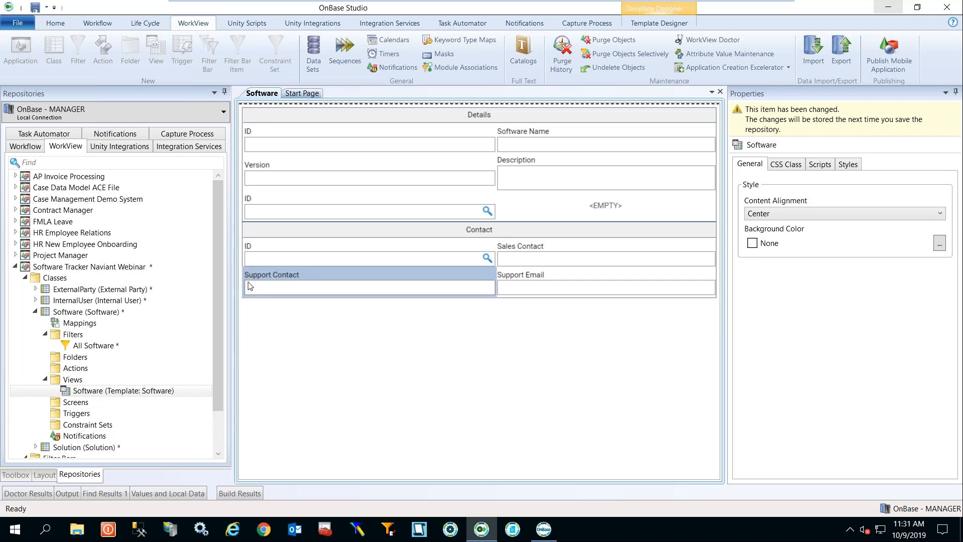
Try placing the Version and Editor attributes onto the template, dismissing the already-added warning.
click(16, 475)
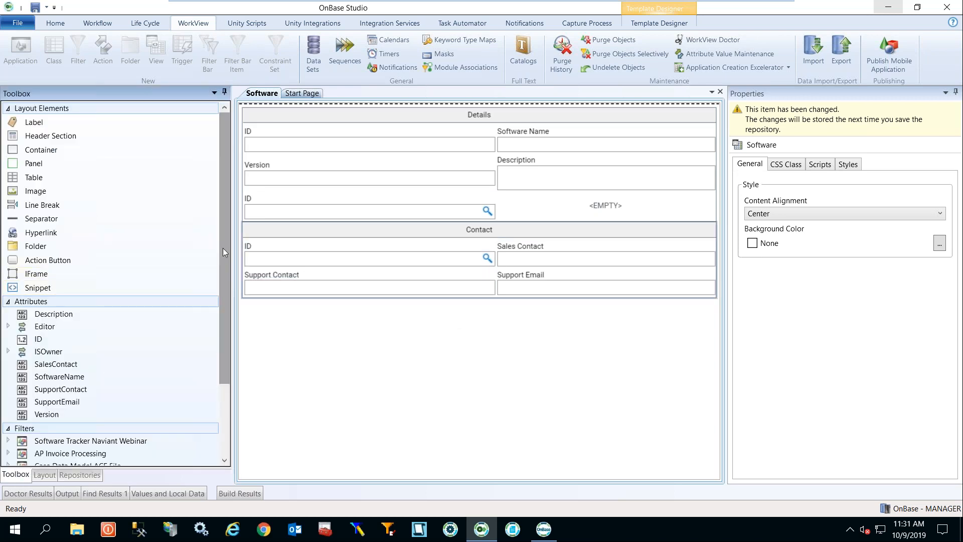
drag(223, 247, 219, 301)
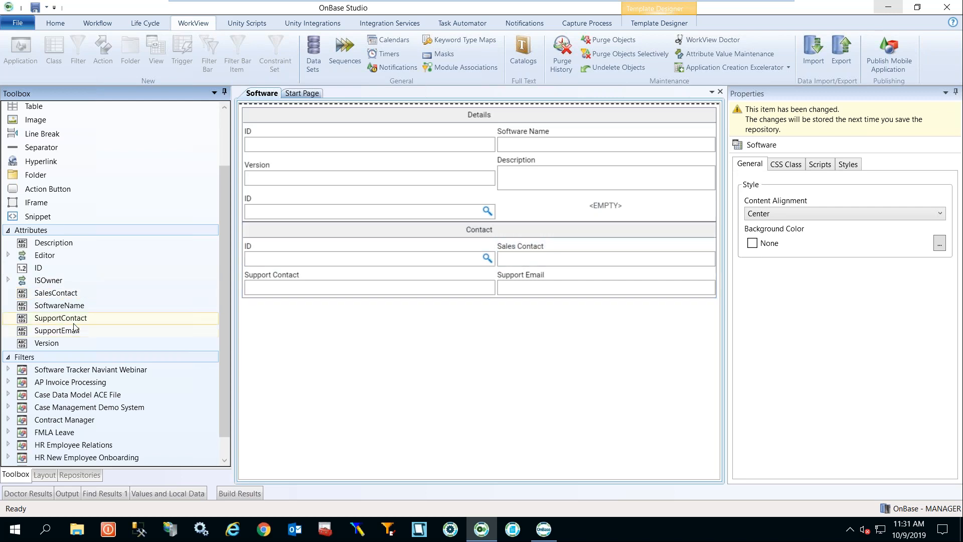
drag(46, 343, 575, 204)
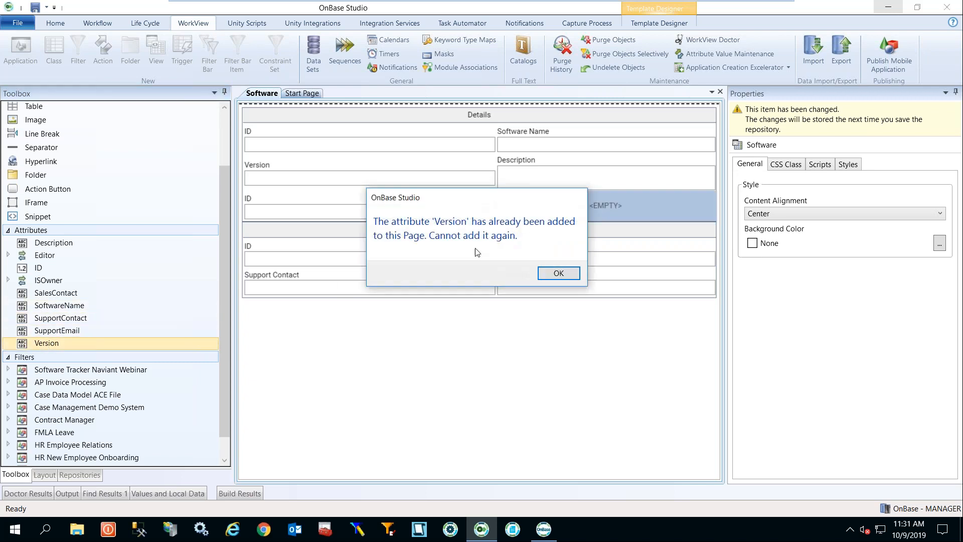
click(556, 272)
scroll(219, 220, down, 1)
scroll(218, 226, down, 1)
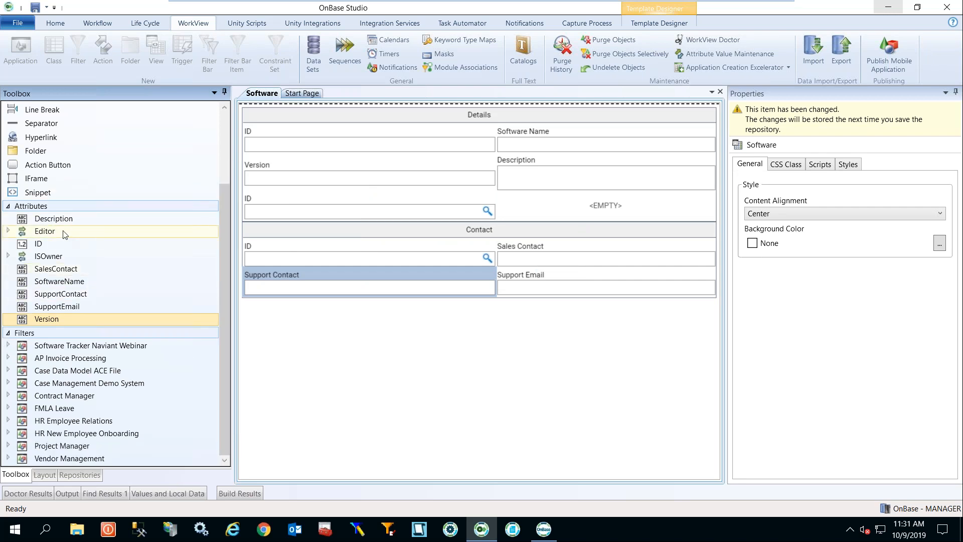
drag(64, 234, 558, 217)
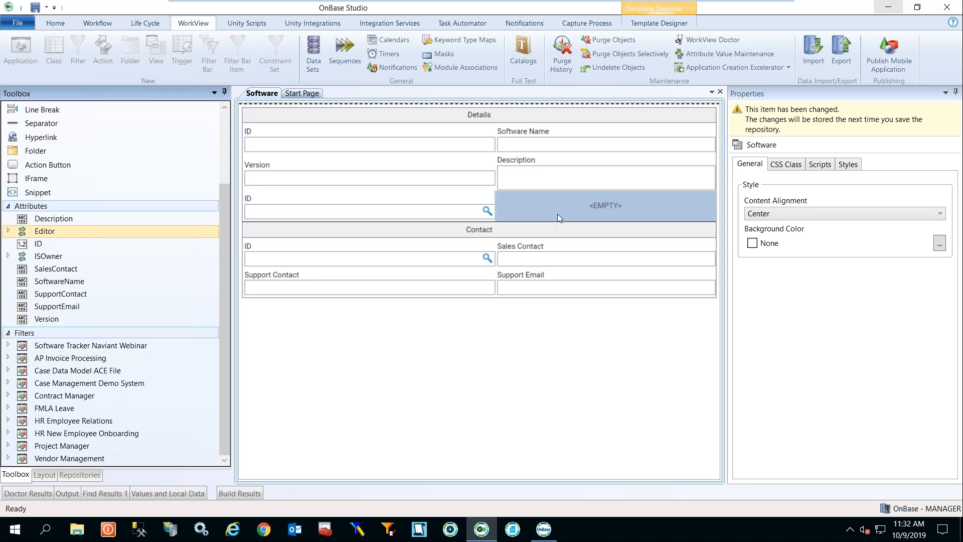
drag(65, 232, 553, 203)
Select the ID attribute, widen the Toolbox panel and select a field on the template form.
click(56, 244)
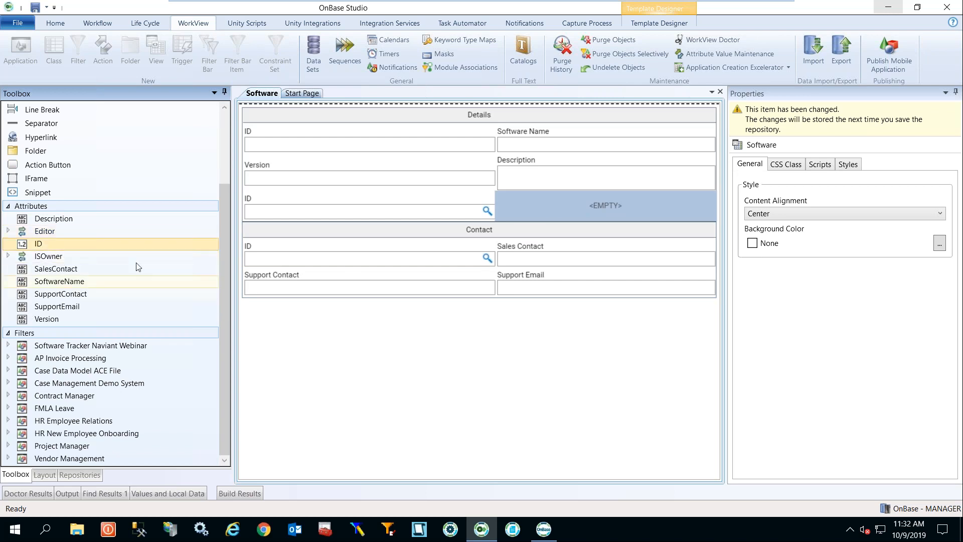
drag(234, 217, 245, 203)
drag(234, 243, 269, 157)
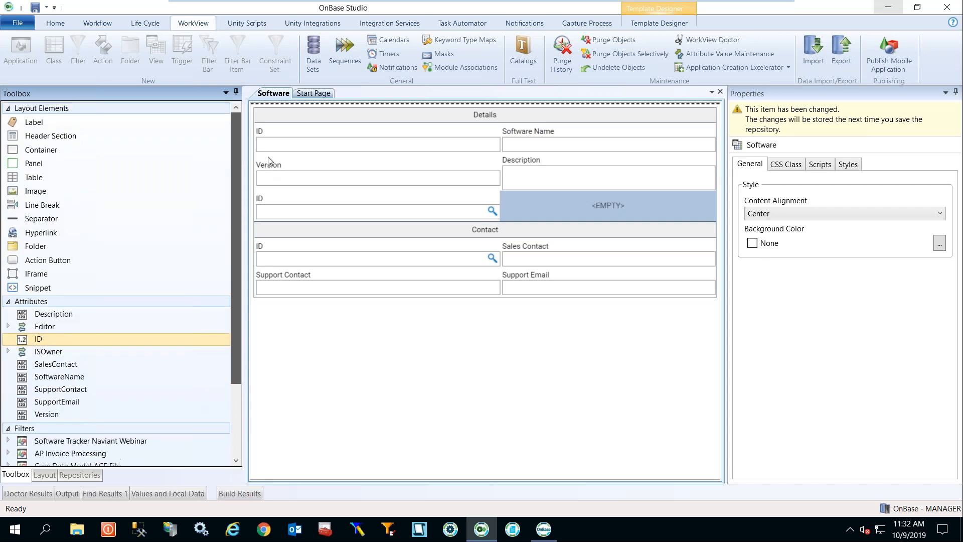
click(293, 200)
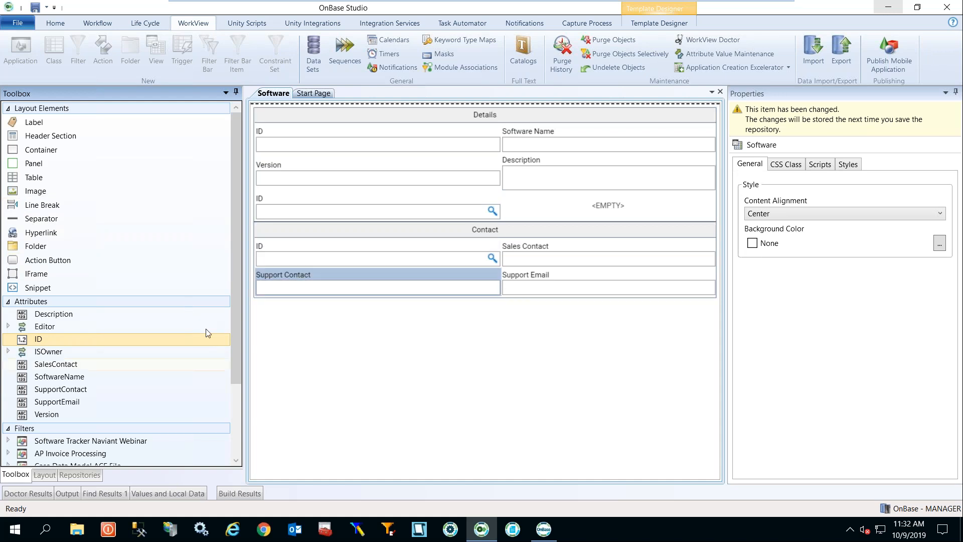
drag(233, 300, 238, 258)
drag(231, 271, 227, 375)
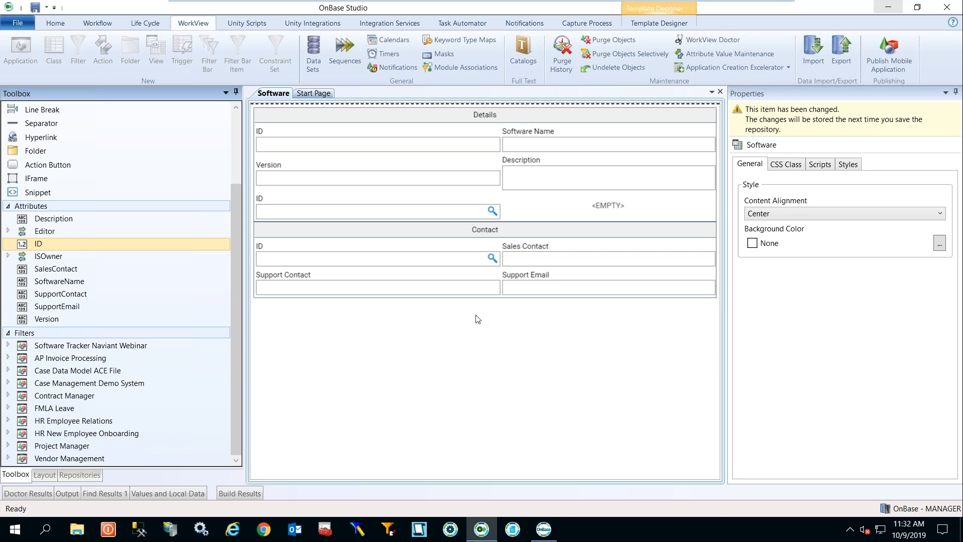
Check the view's CSS class and Scripts settings, leaving OnLoad as the script event.
click(787, 166)
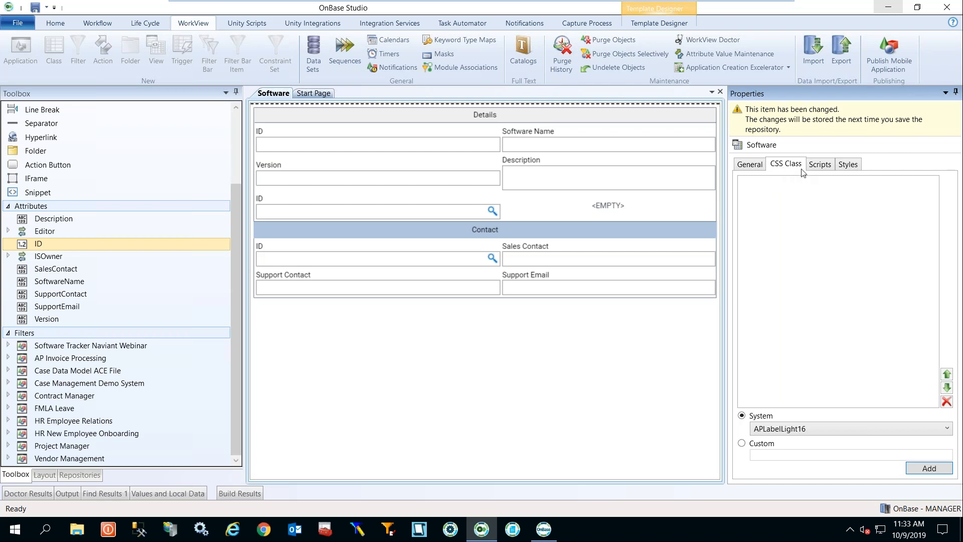
click(817, 170)
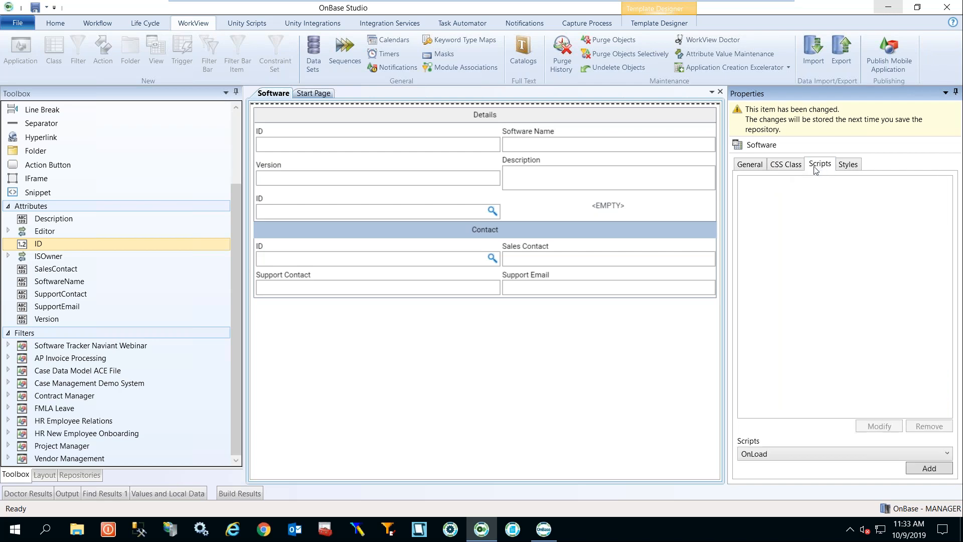
click(945, 452)
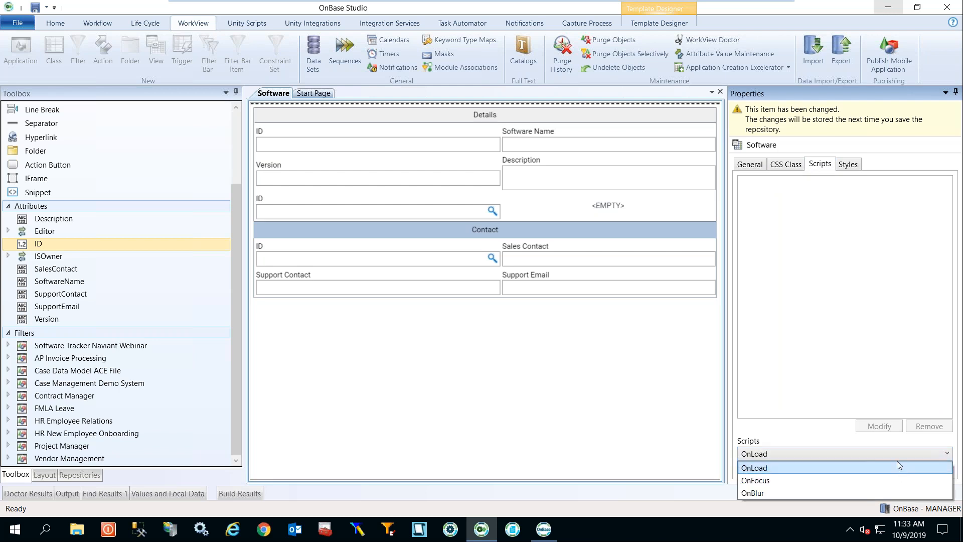
click(837, 385)
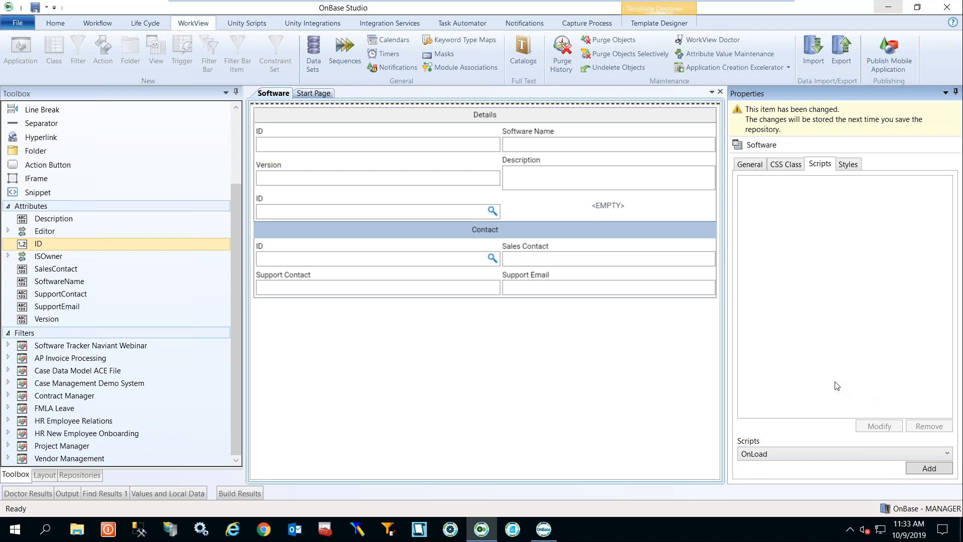
click(572, 410)
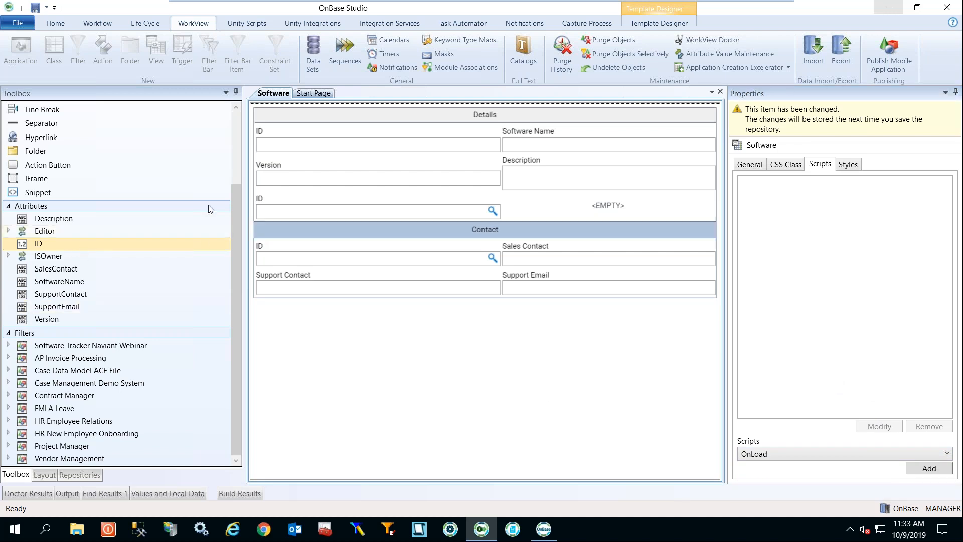
drag(232, 236, 240, 139)
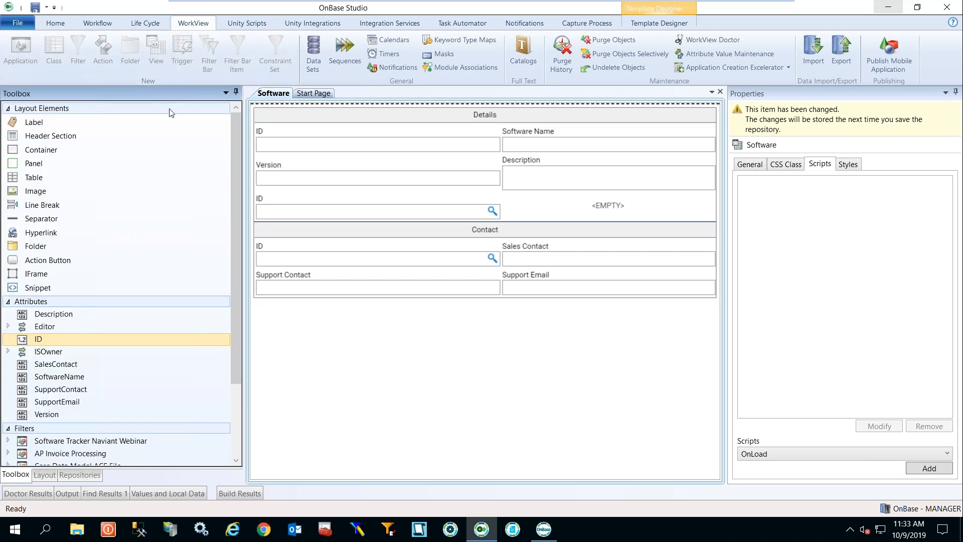
In the Repositories tree, inspect the Software class's Triggers folder options without adding anything.
click(56, 474)
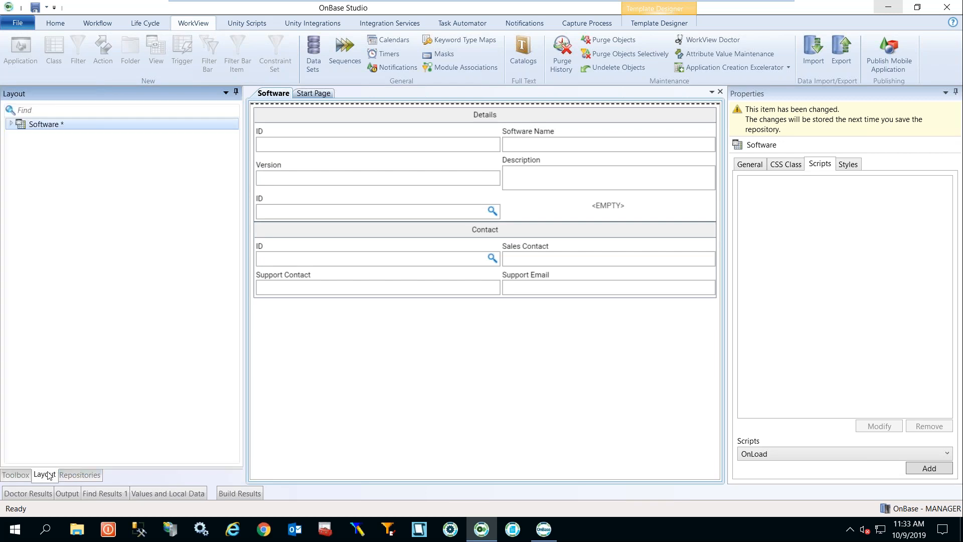
click(80, 474)
drag(230, 305, 216, 373)
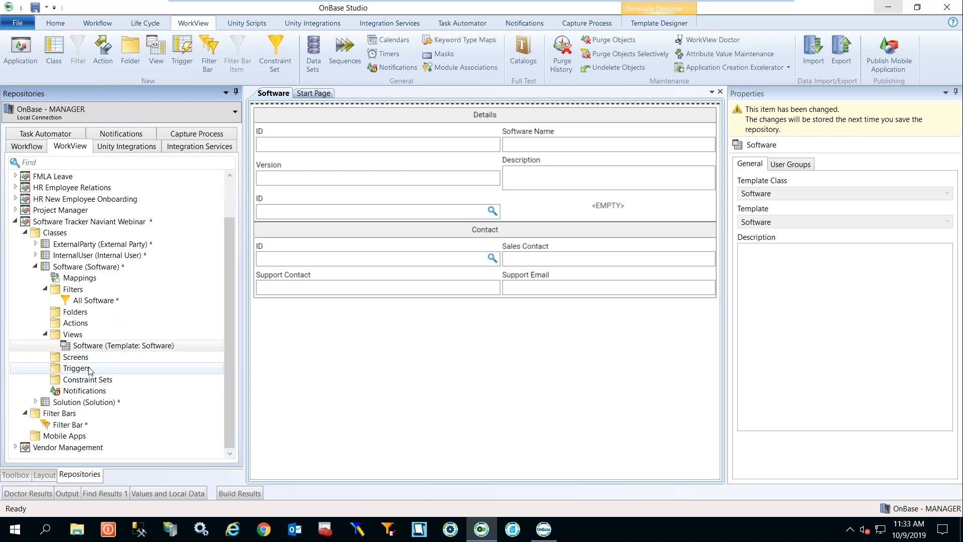
click(70, 371)
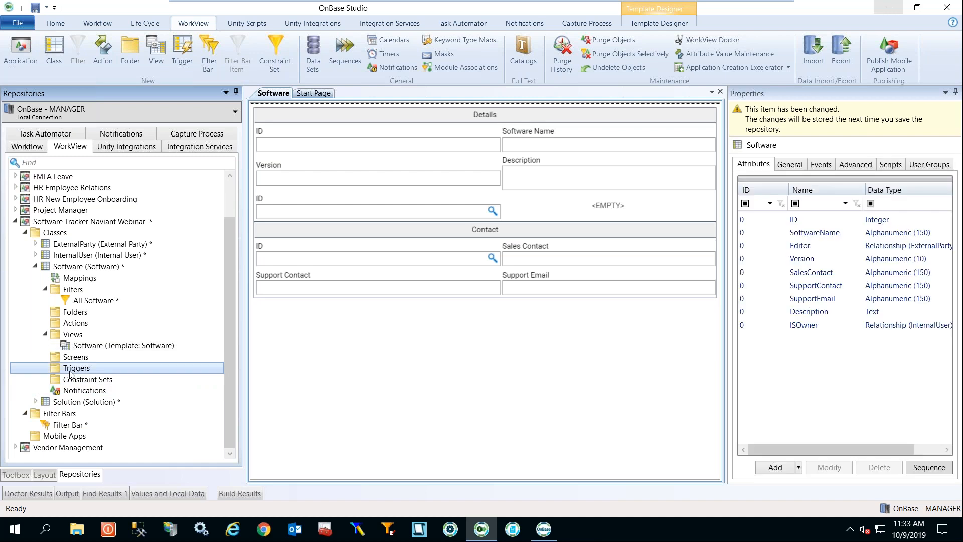
right_click(70, 374)
key(Escape)
Show the Hours Left trigger under FMLA Leave > Classes > FMLATracking > Triggers.
click(27, 225)
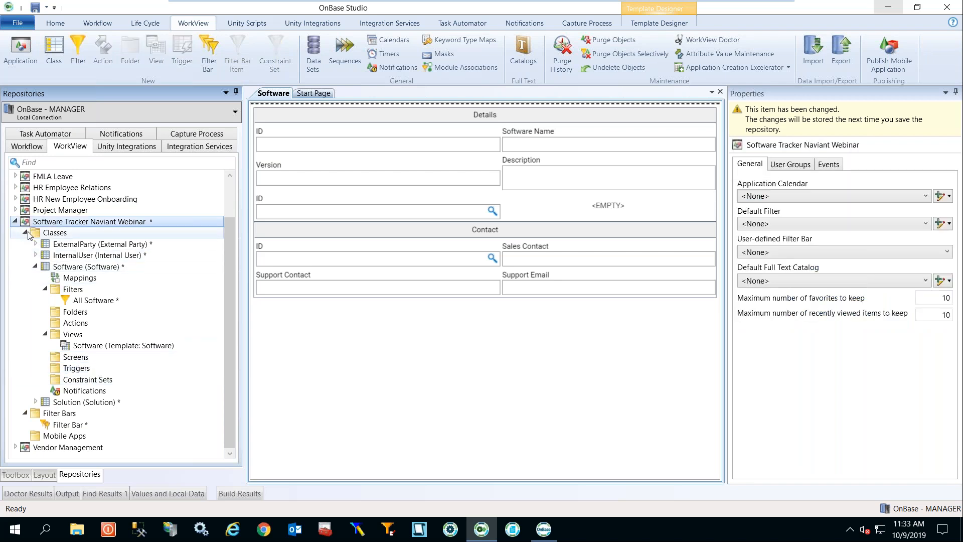
click(26, 232)
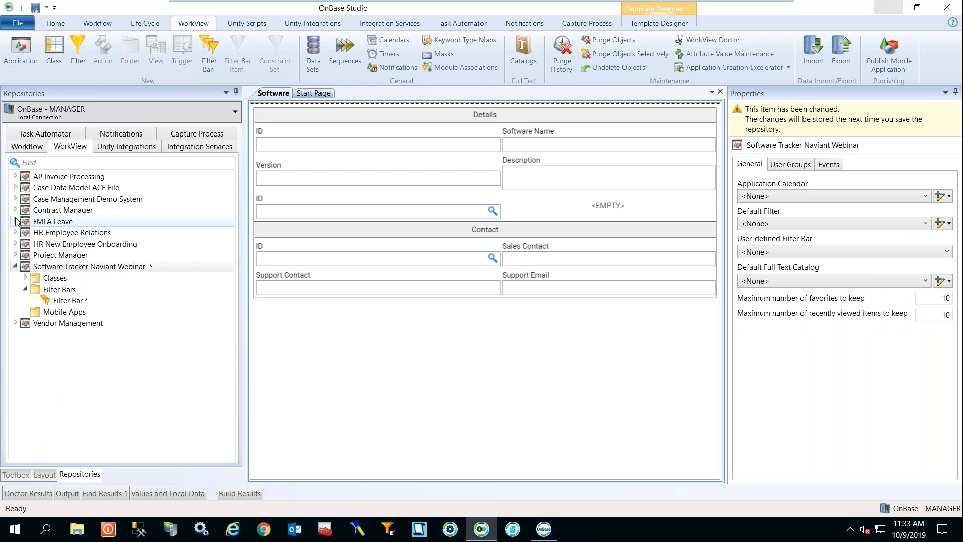
click(15, 221)
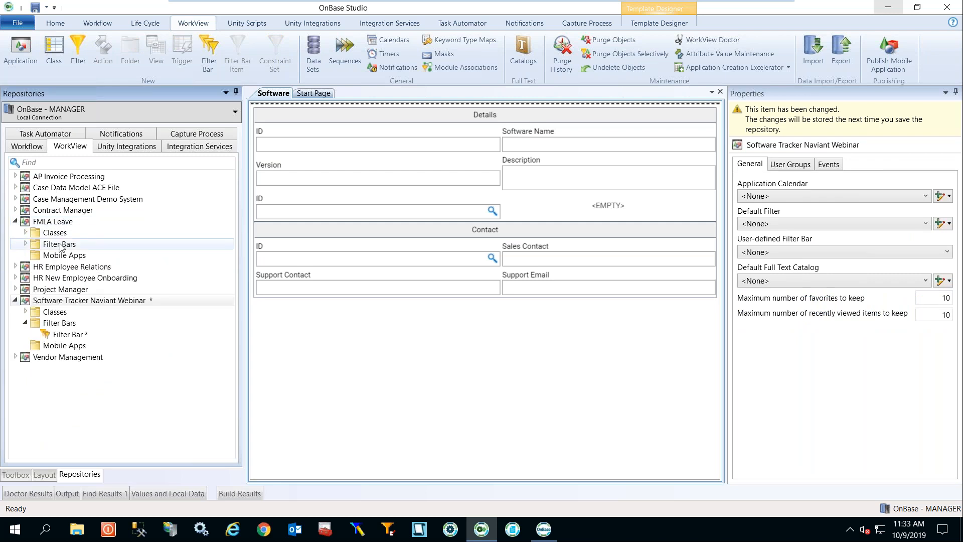
click(26, 232)
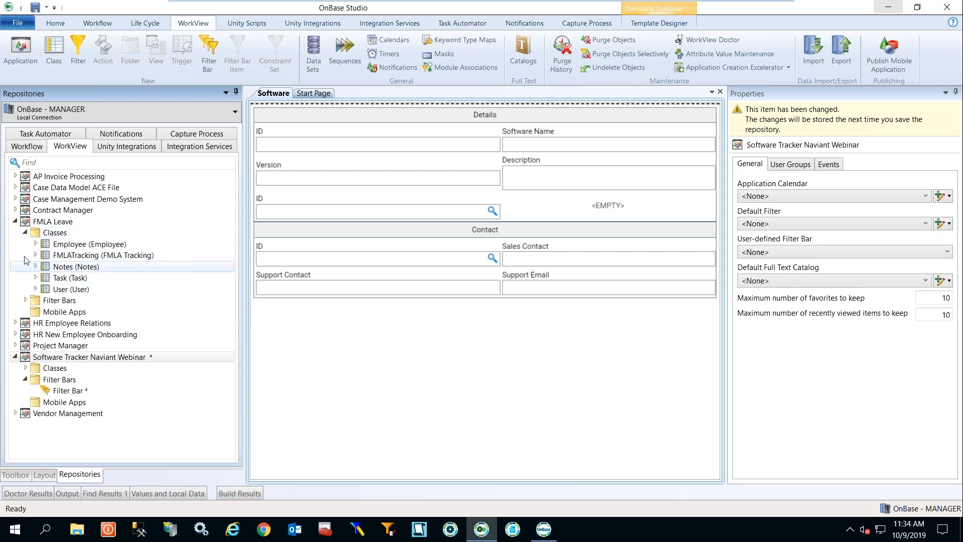
click(35, 256)
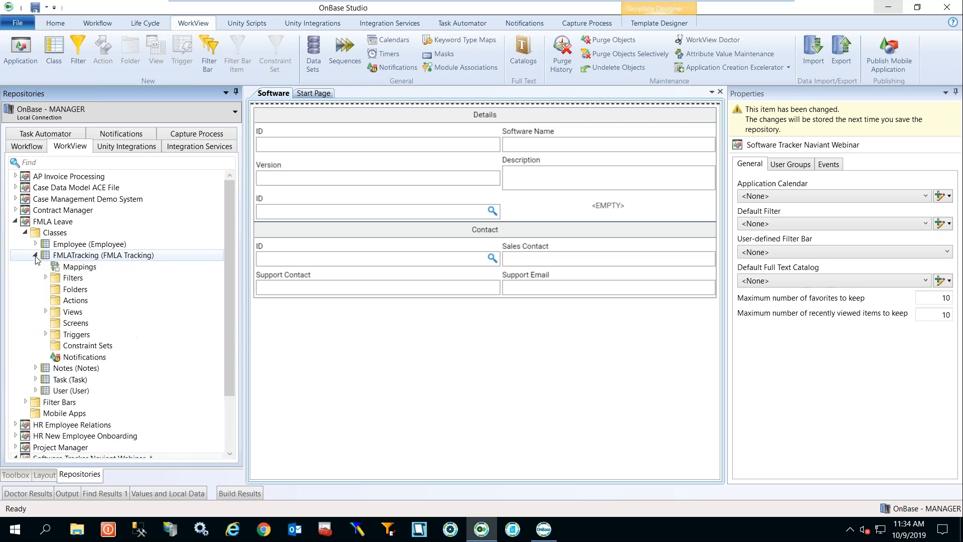
click(45, 335)
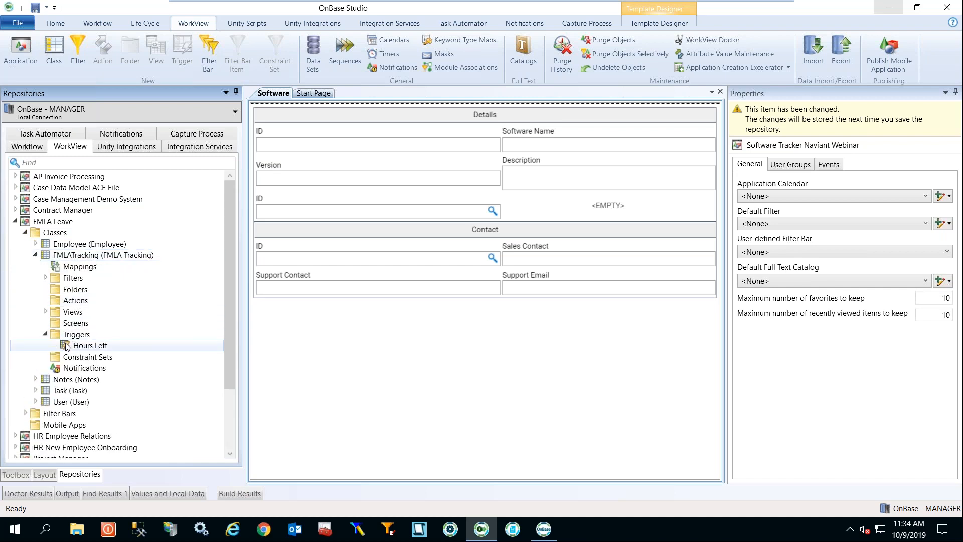
click(71, 346)
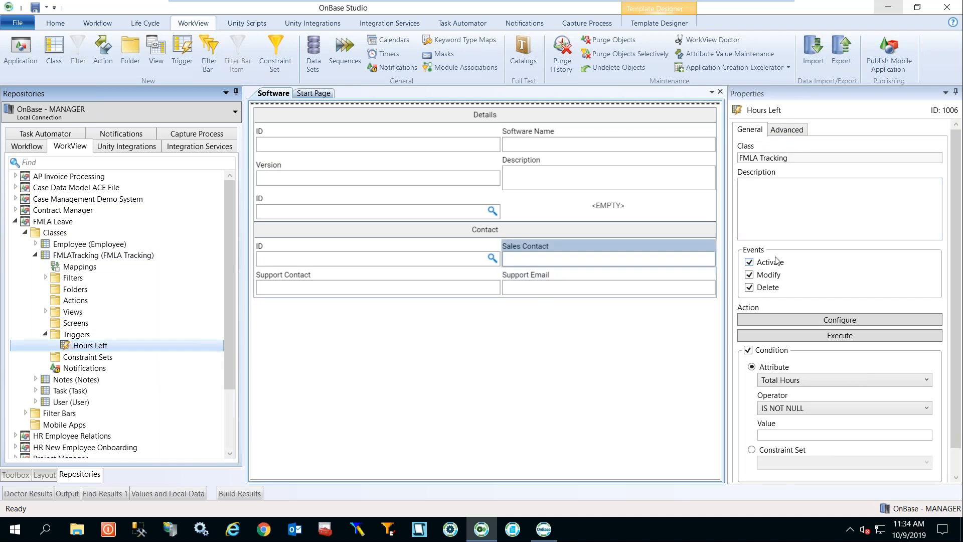
Review the Hours Left trigger's Set action and TotalHours-HoursUsed calculation, then switch to the OnBase client.
click(827, 323)
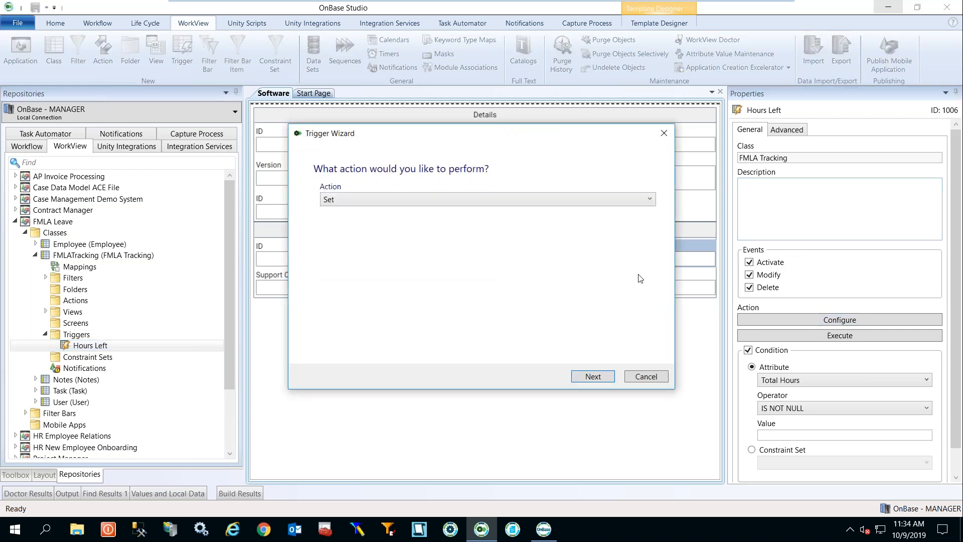
click(649, 200)
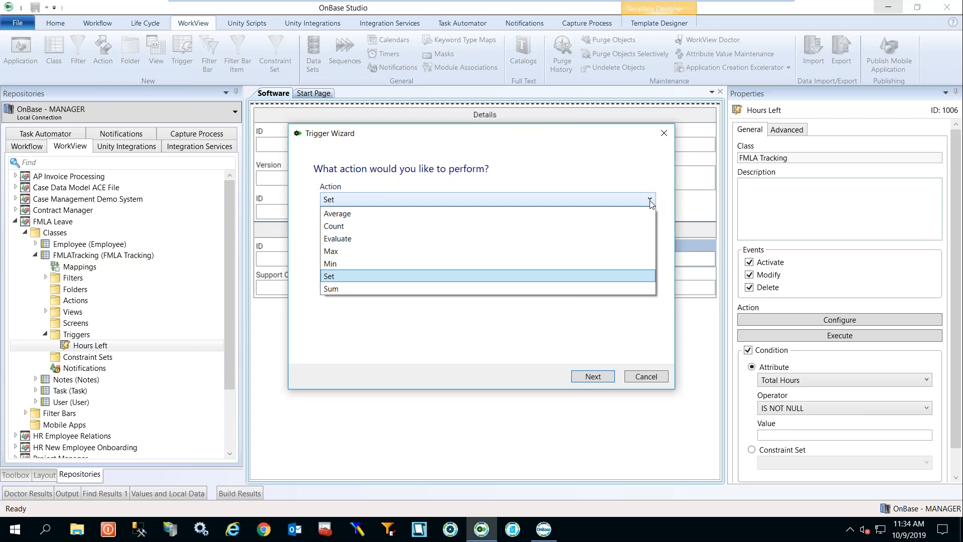
click(566, 280)
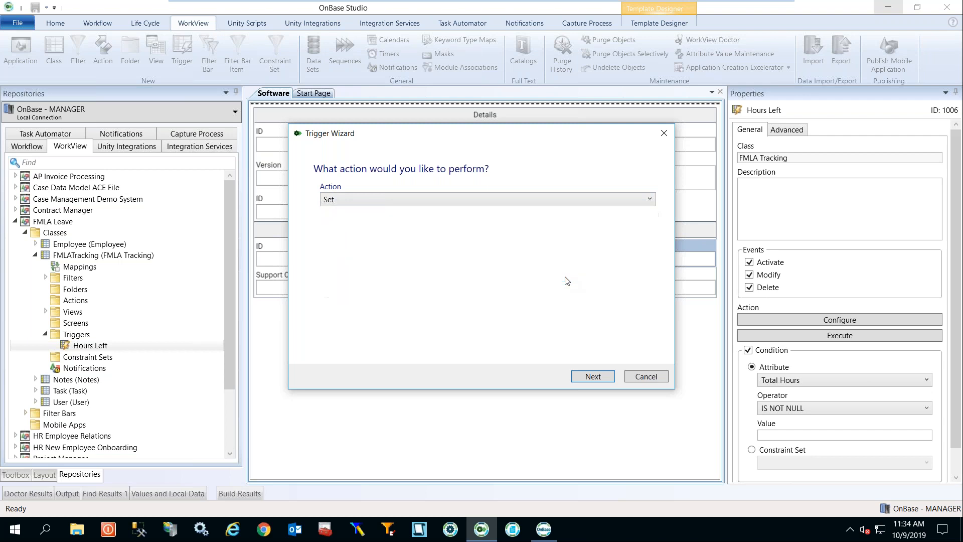
click(592, 376)
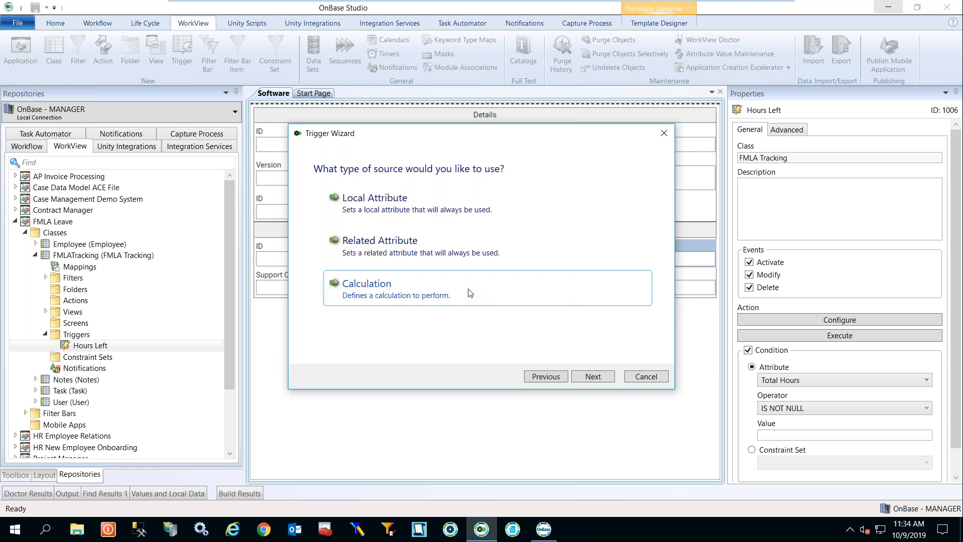
click(590, 380)
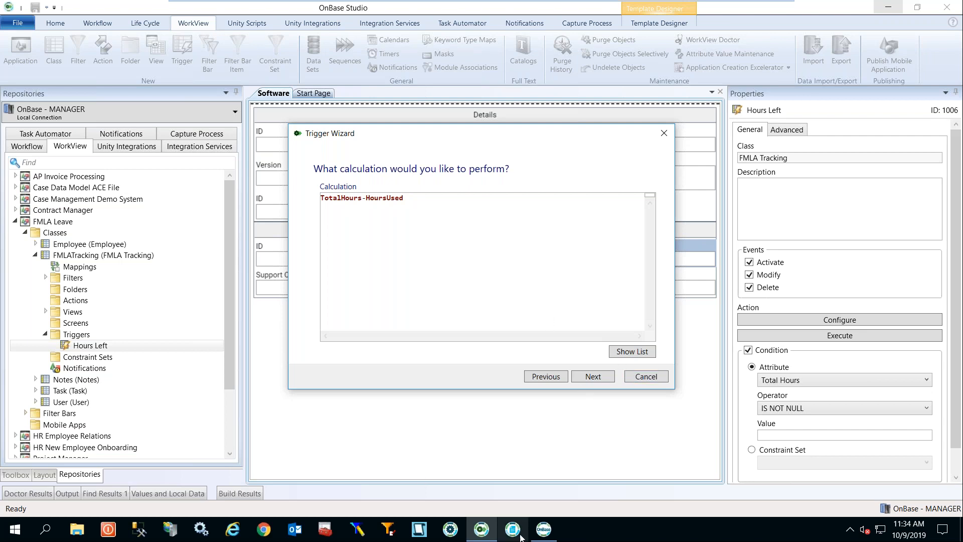
click(545, 531)
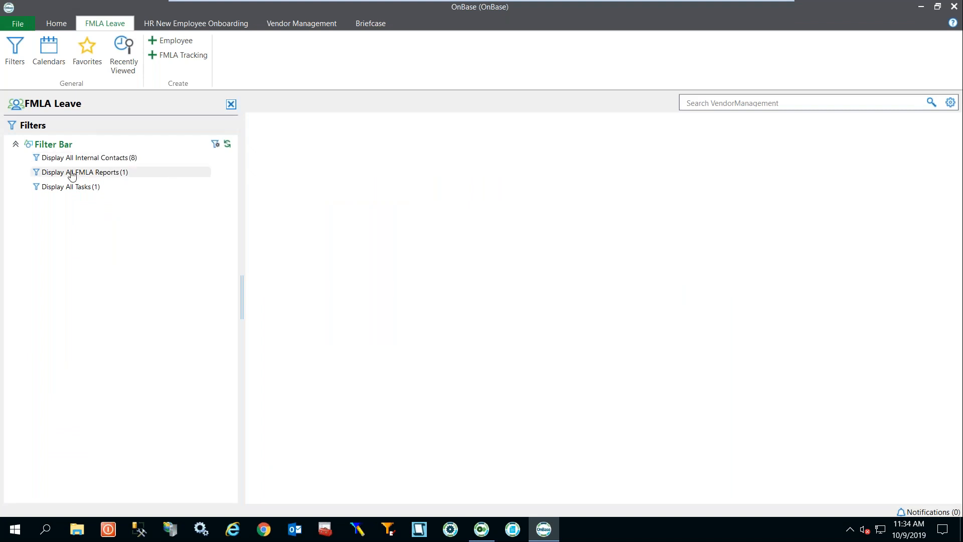
Open the FMLA tracking record from Display All FMLA Reports and change Total Hours from 80 to 60.
click(189, 175)
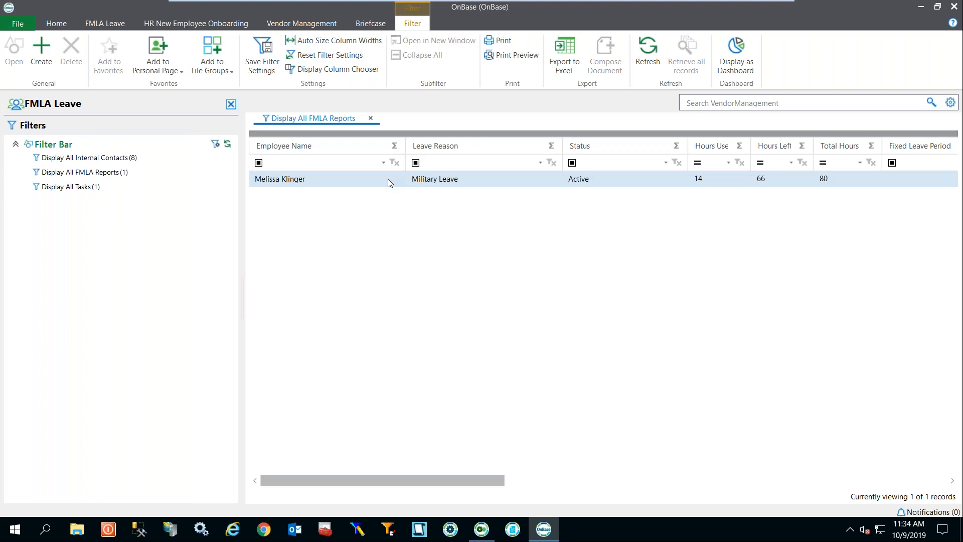
double_click(387, 179)
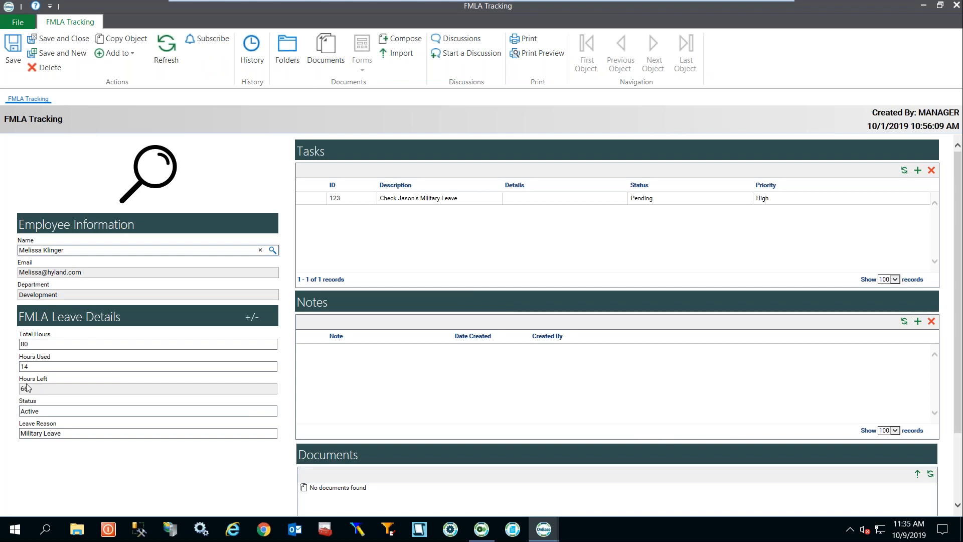
click(73, 344)
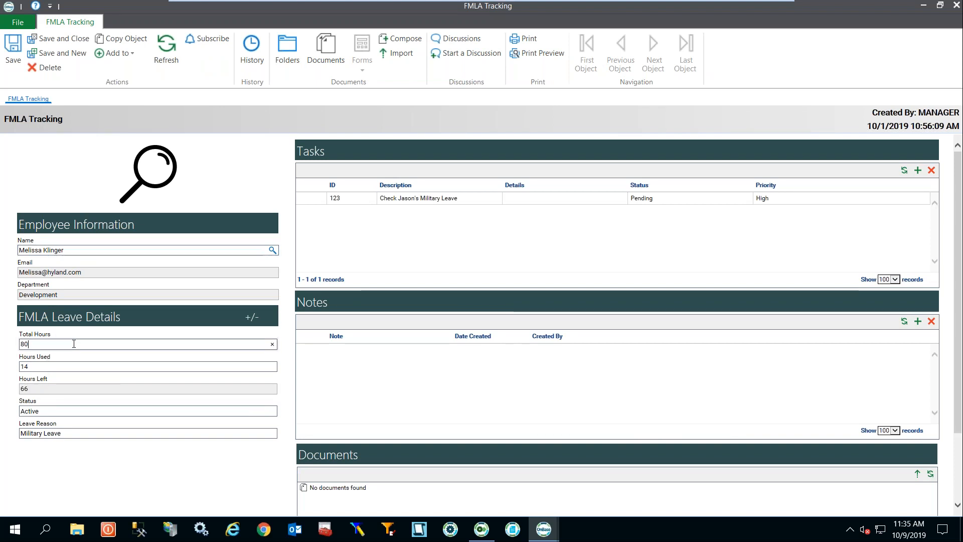
key(BackSpace)
key(BackSpace)
text(60)
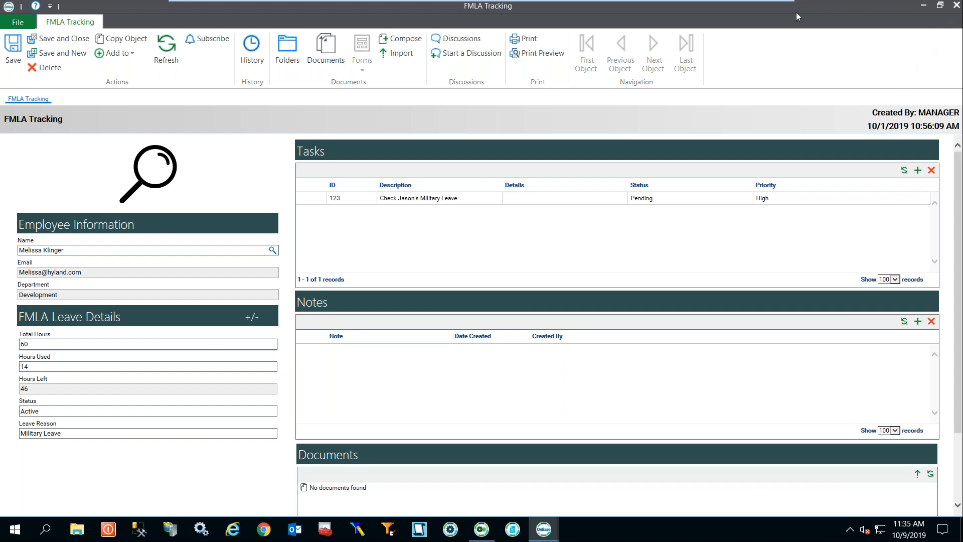
click(924, 7)
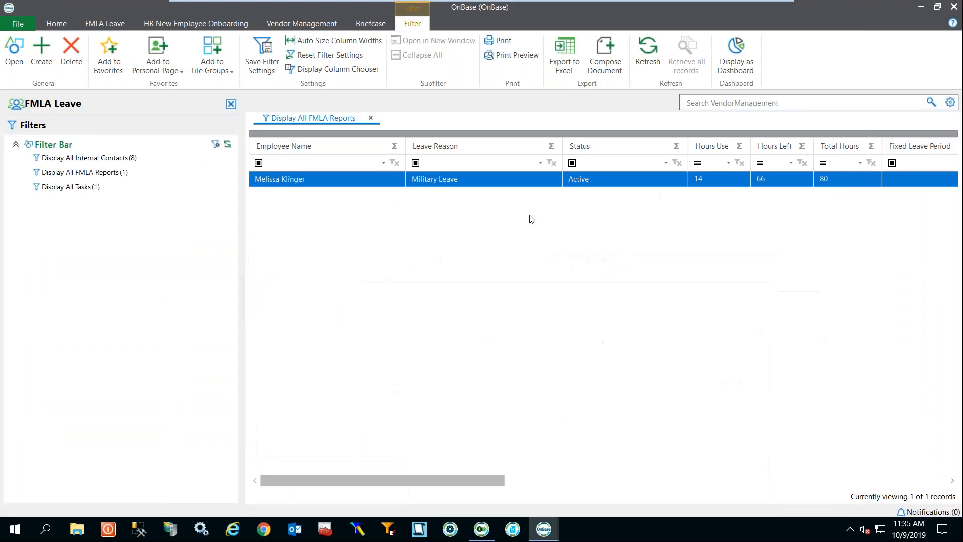
Back in OnBase Studio, close the Trigger Wizard and show FMLATracking's empty Notifications list.
click(476, 533)
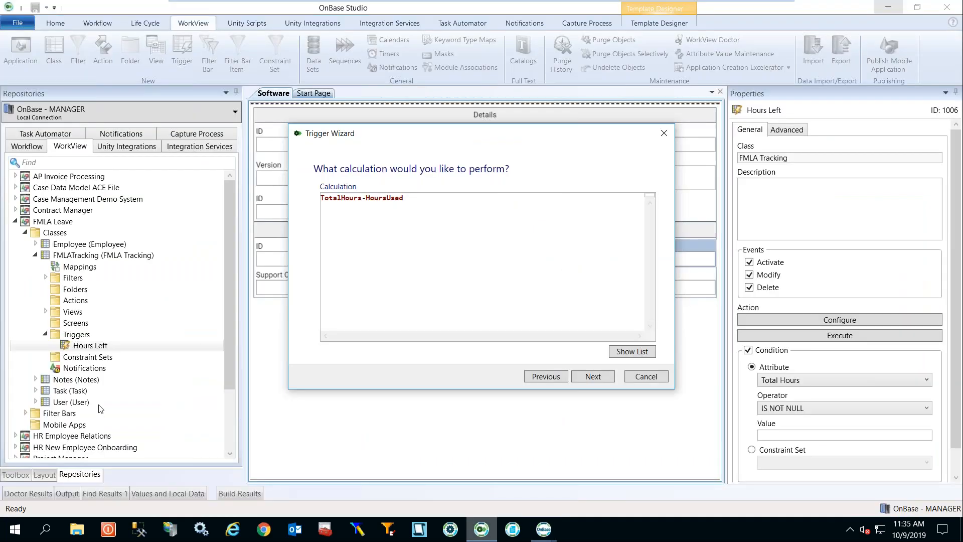
click(645, 377)
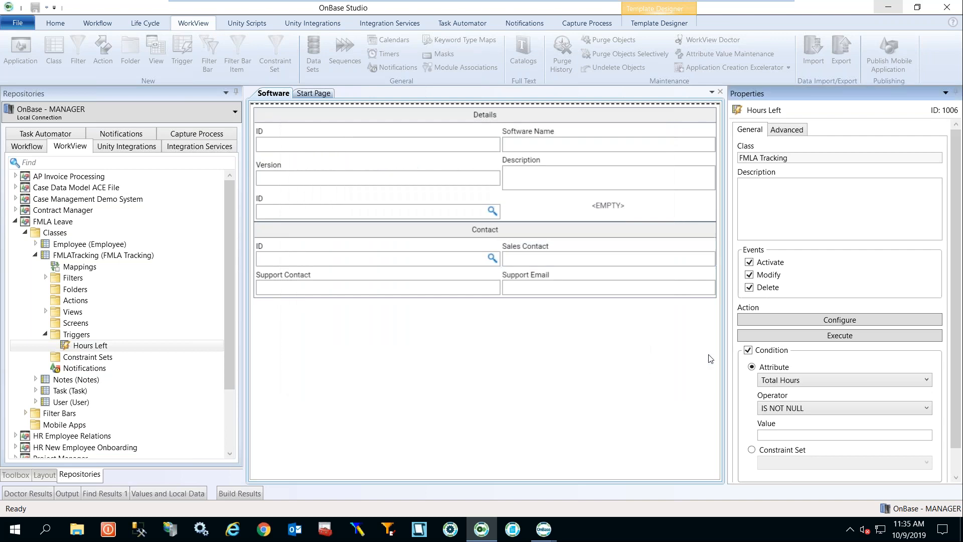
click(118, 371)
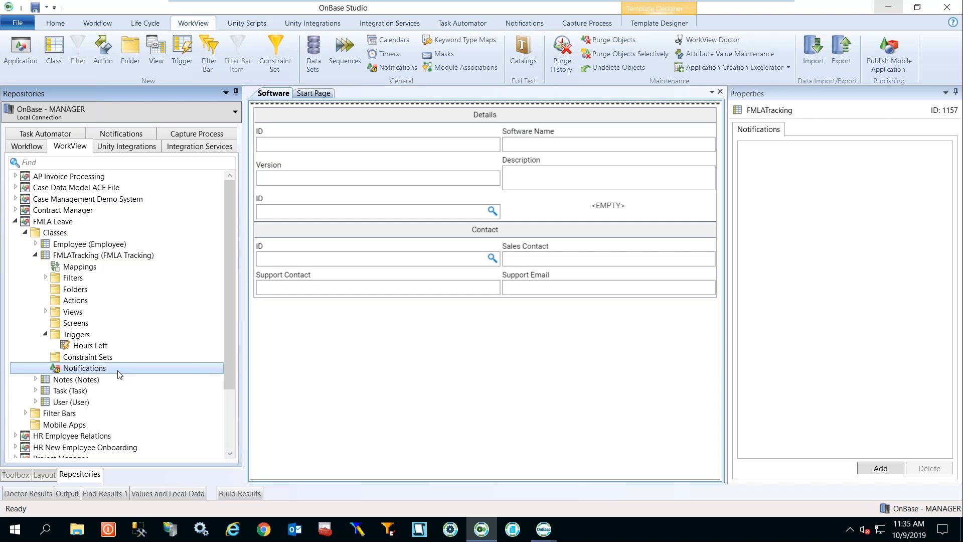
Add a notification named 'test' and look through its Recipients, Condition and Message settings.
click(881, 468)
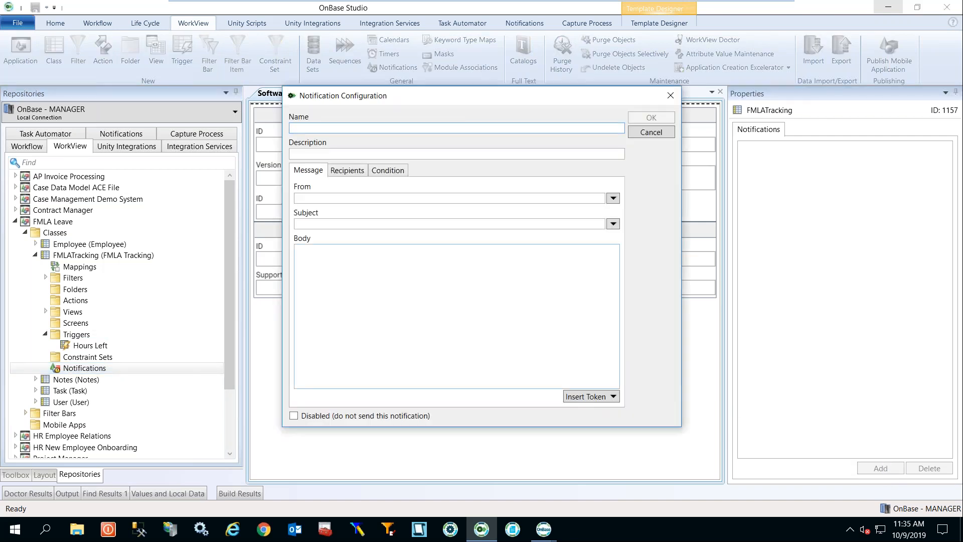
text(test)
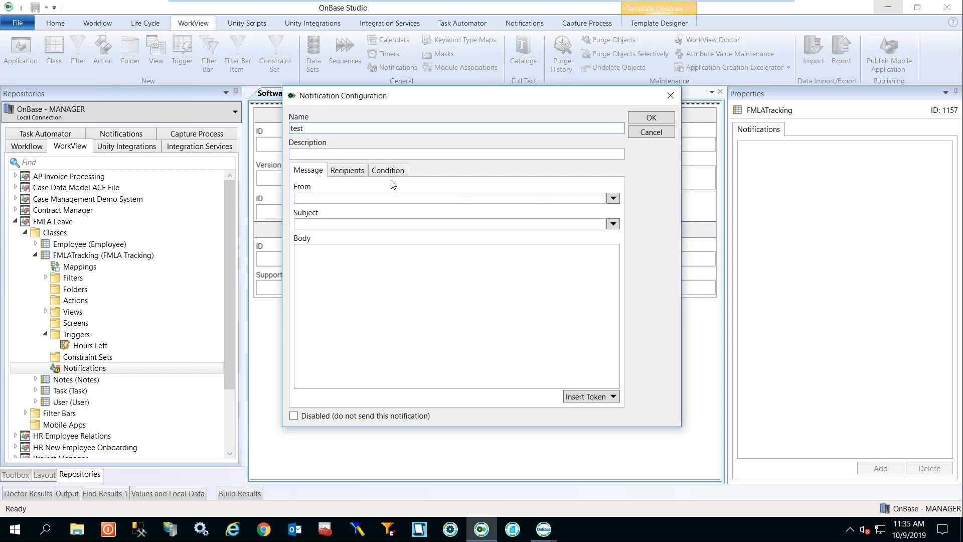
click(346, 171)
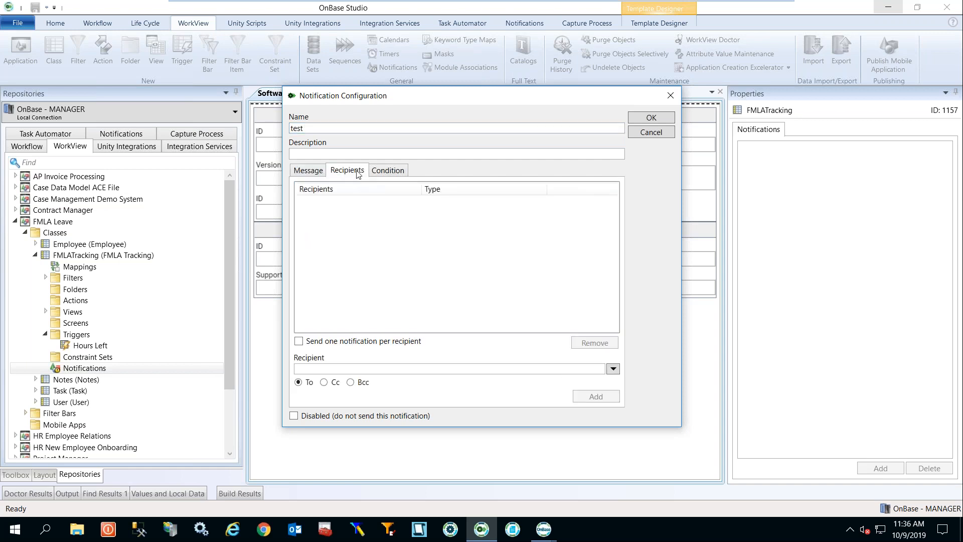
click(388, 171)
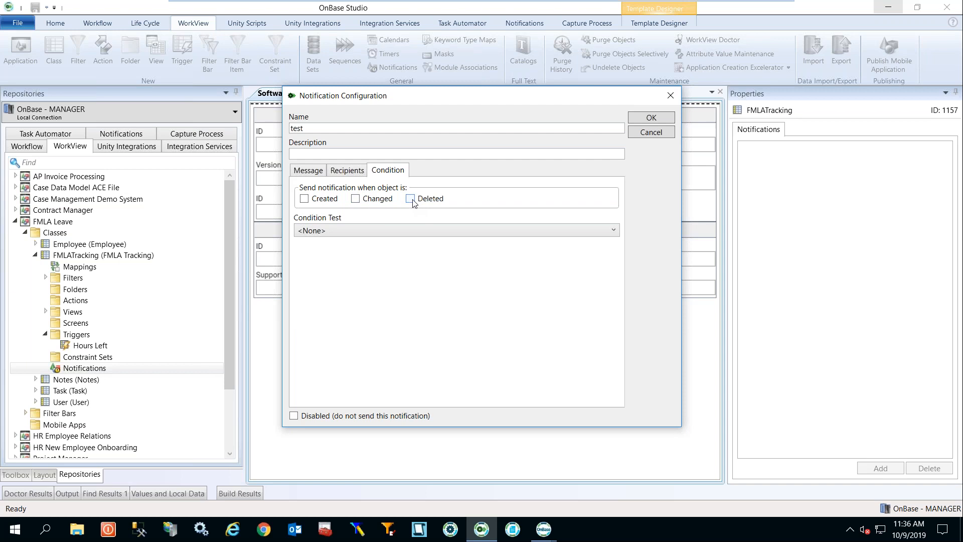
click(355, 172)
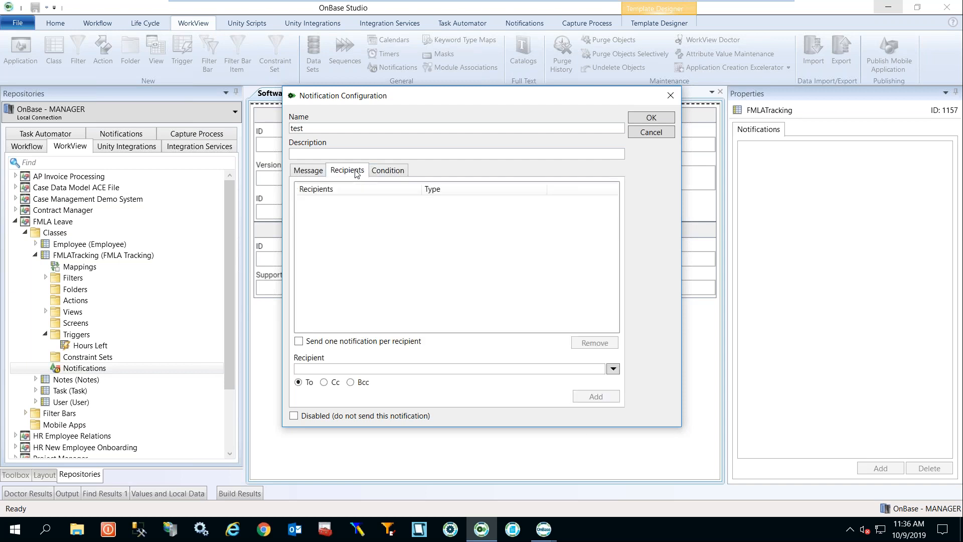
click(319, 172)
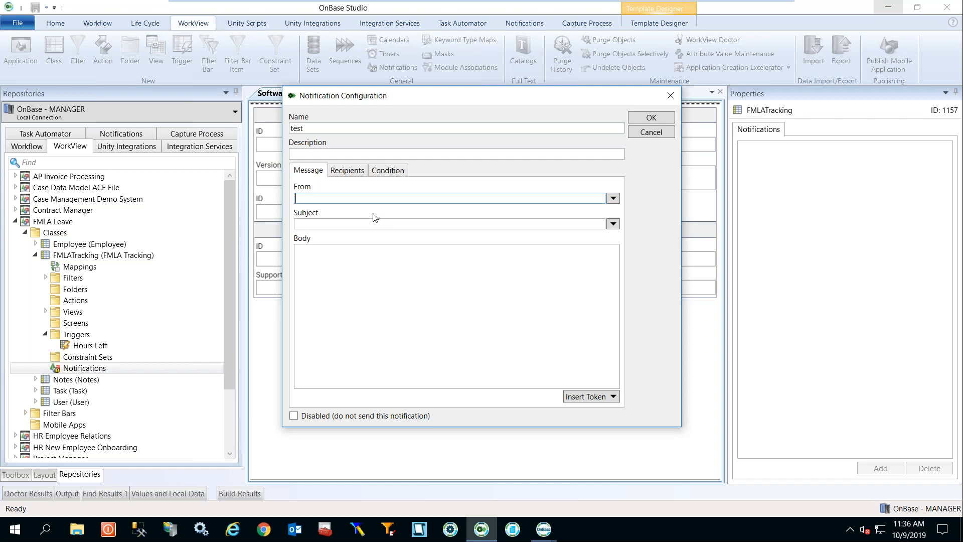
Start the message body with 'Case' followed by an inserted Object ID token.
click(365, 294)
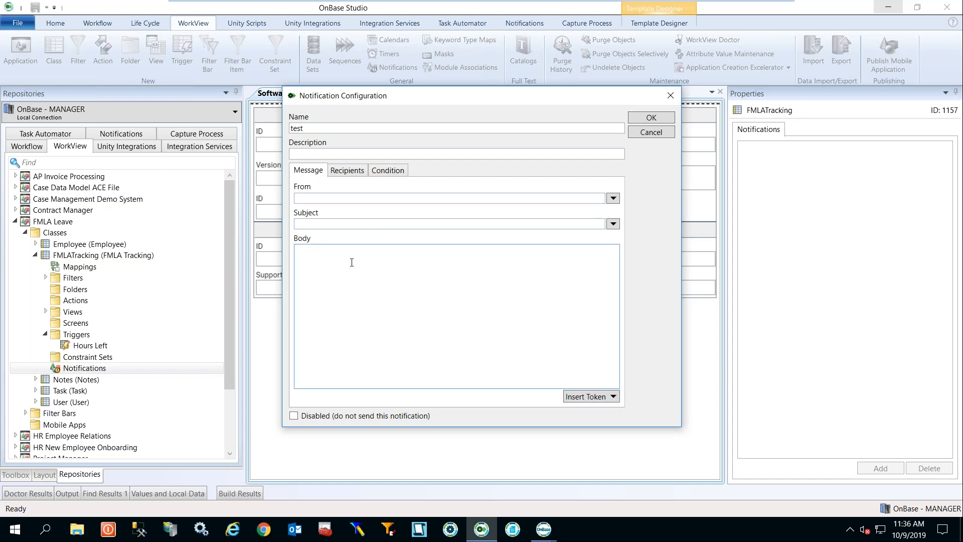
text(Case)
click(613, 397)
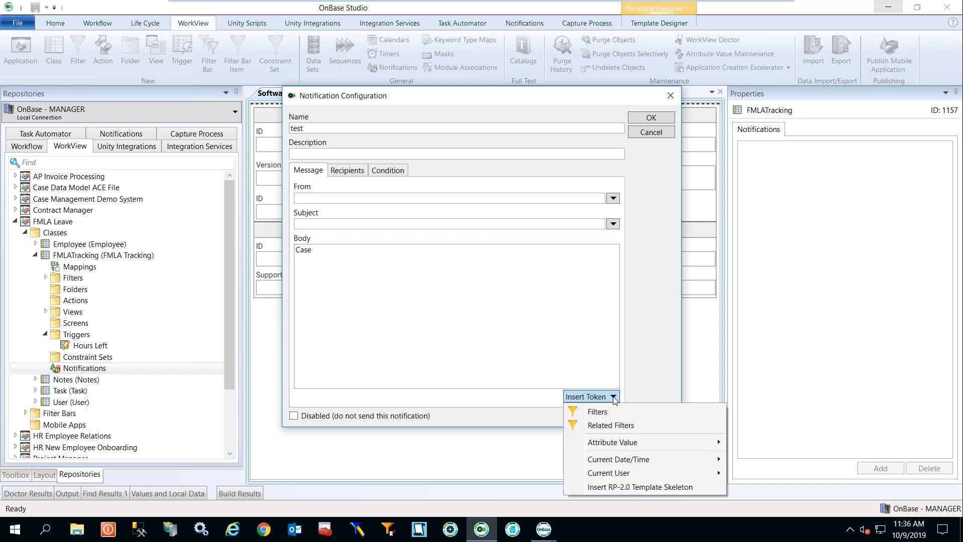
mouse_move(695, 447)
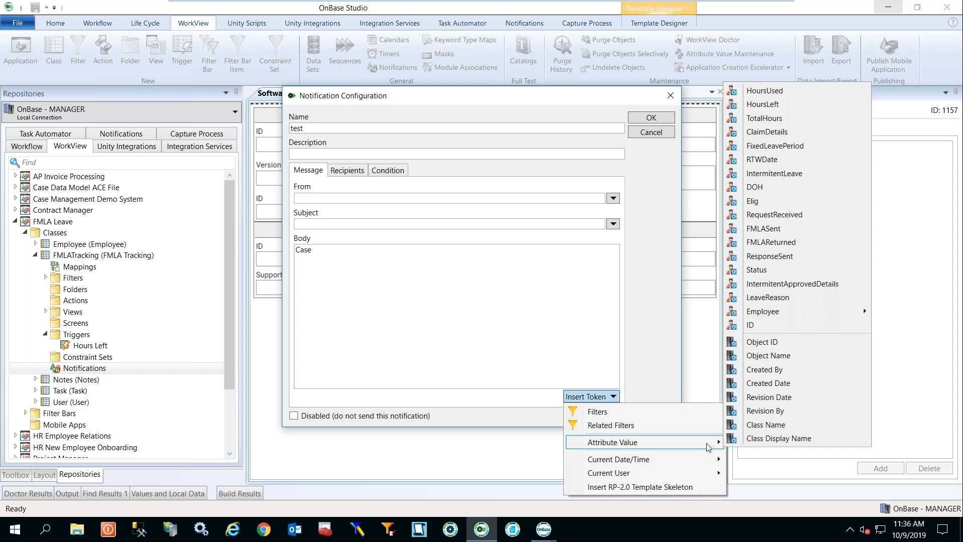
click(789, 345)
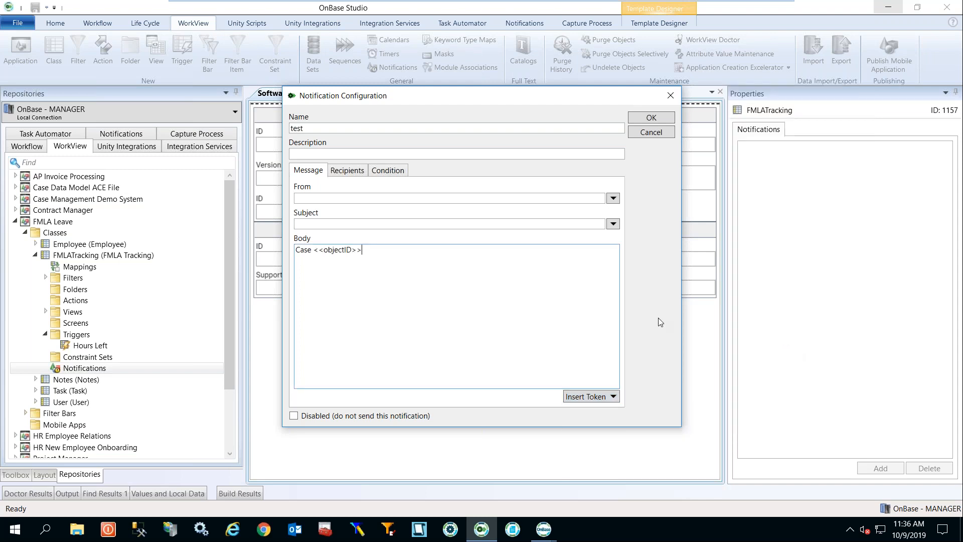
Rewrite the body as 'Case <<objectID>> has been deleted.' and make it send on Deleted.
key(ctrl+a)
text(Case)
click(613, 396)
mouse_move(642, 441)
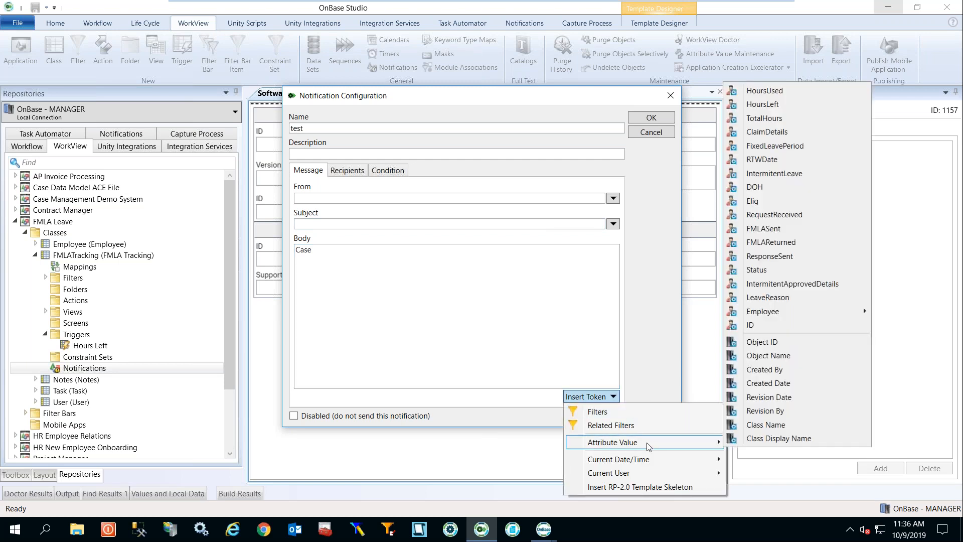
click(775, 342)
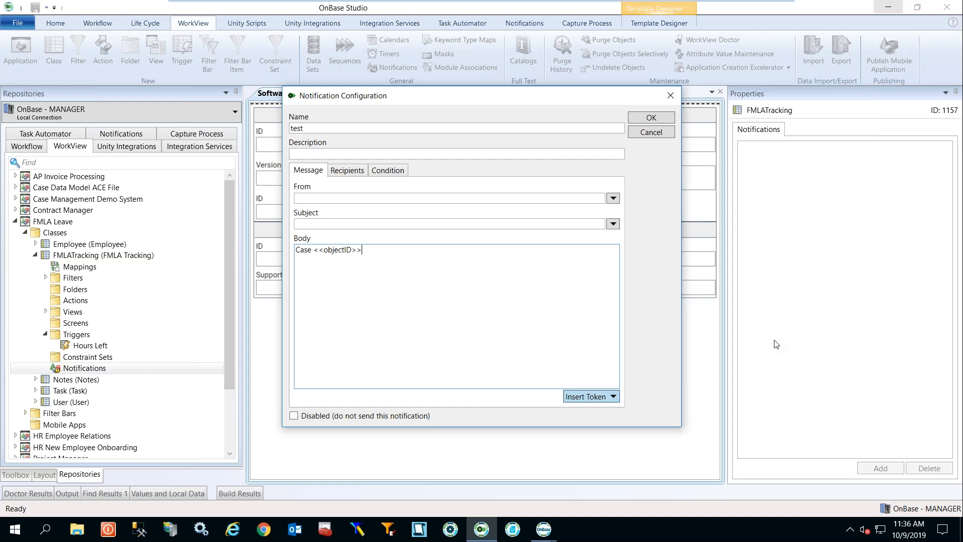
text(hase)
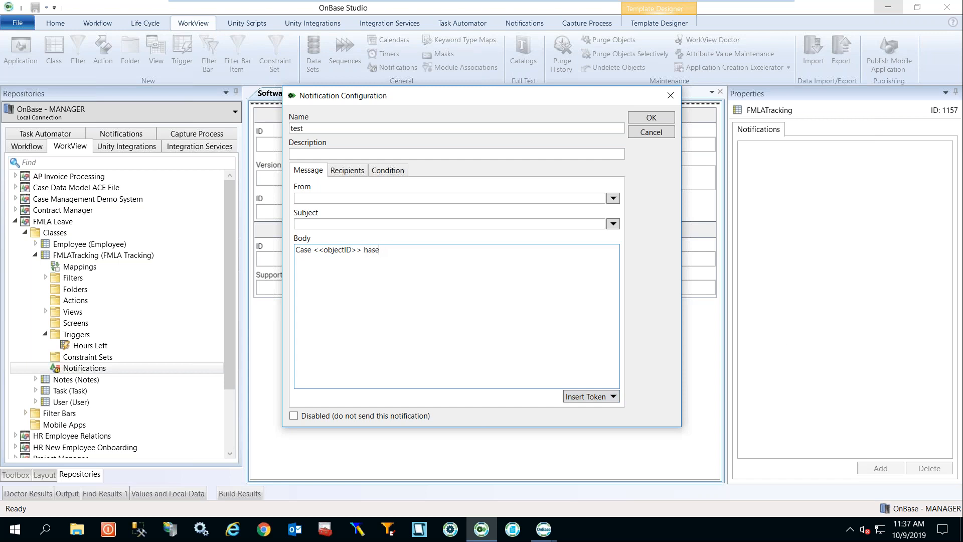
key(BackSpace)
text(been deleted.)
click(387, 170)
click(411, 200)
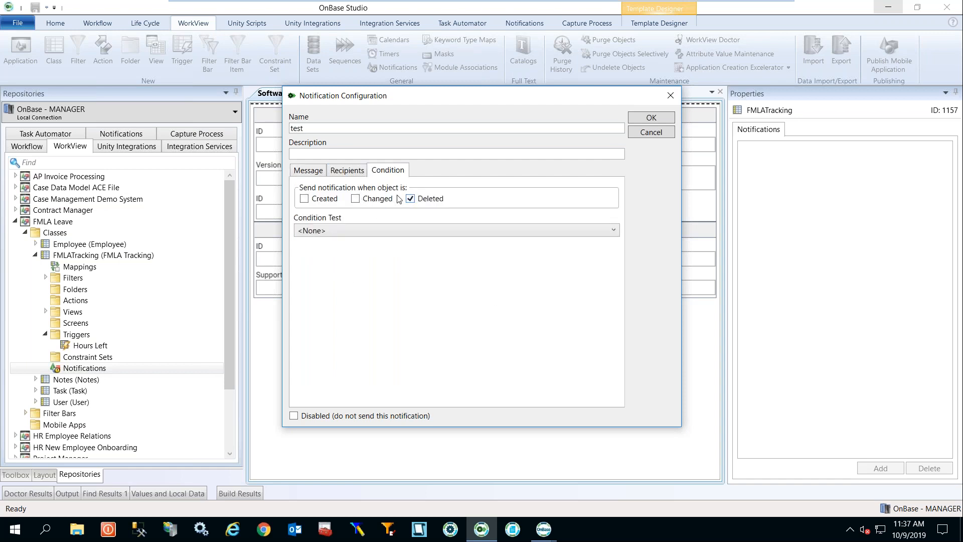
Cancel the test notification without saving, leaving FMLATracking's Notifications list empty.
click(320, 173)
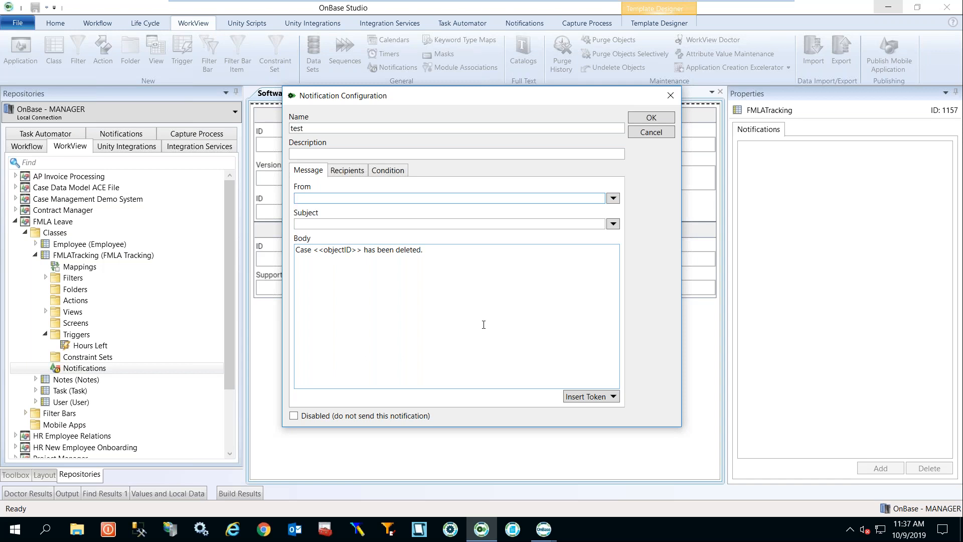
click(651, 132)
drag(228, 322, 226, 395)
drag(225, 361, 223, 310)
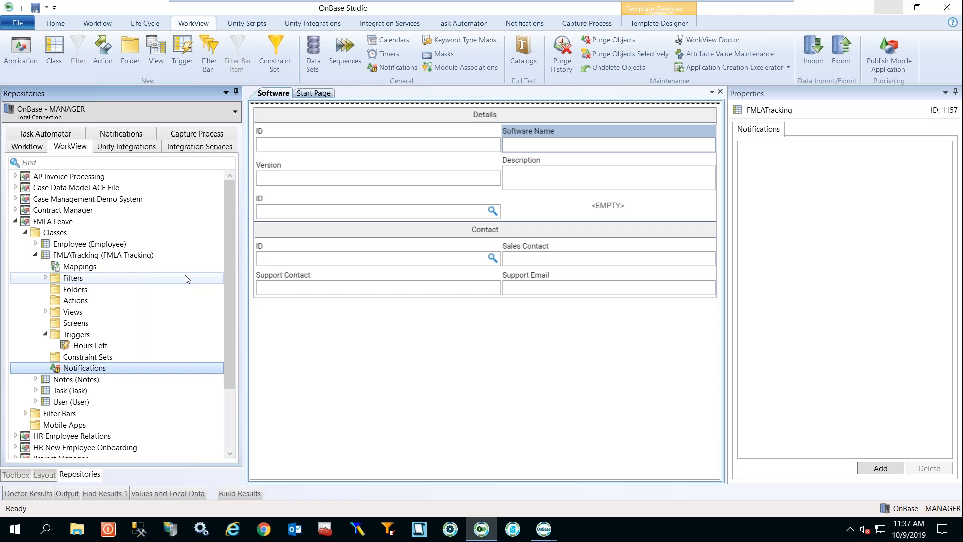
Collapse FMLA Leave, expand Software Tracker's classes, and save the application when Import prompts.
click(35, 256)
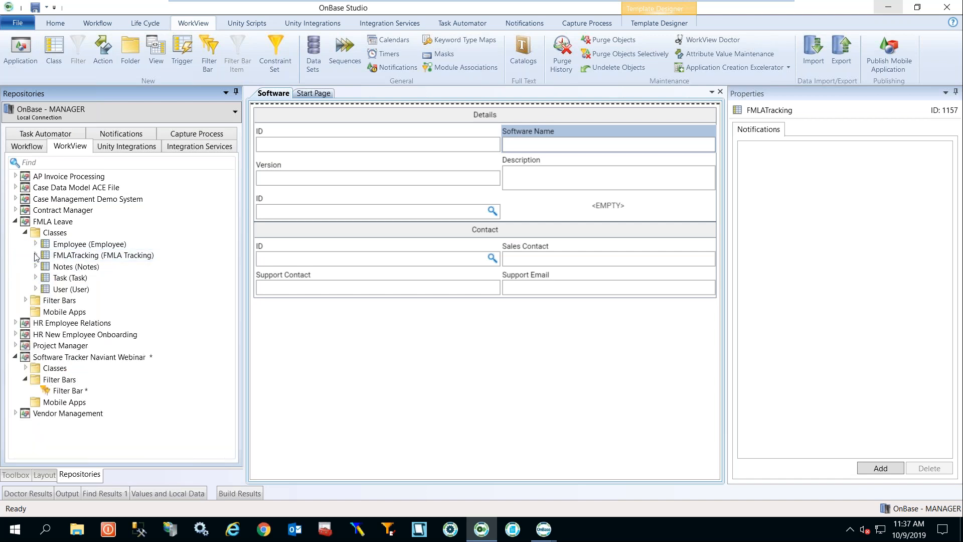
click(15, 222)
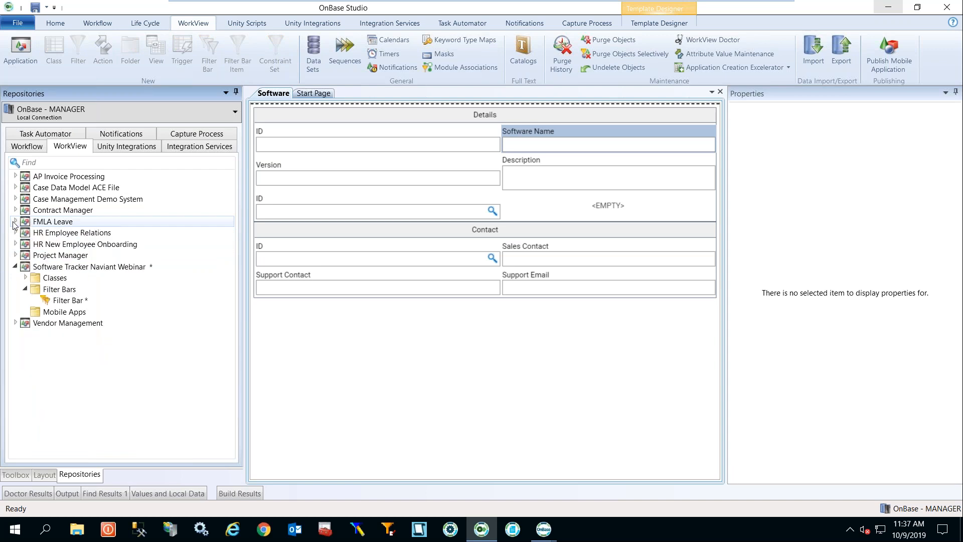
click(26, 277)
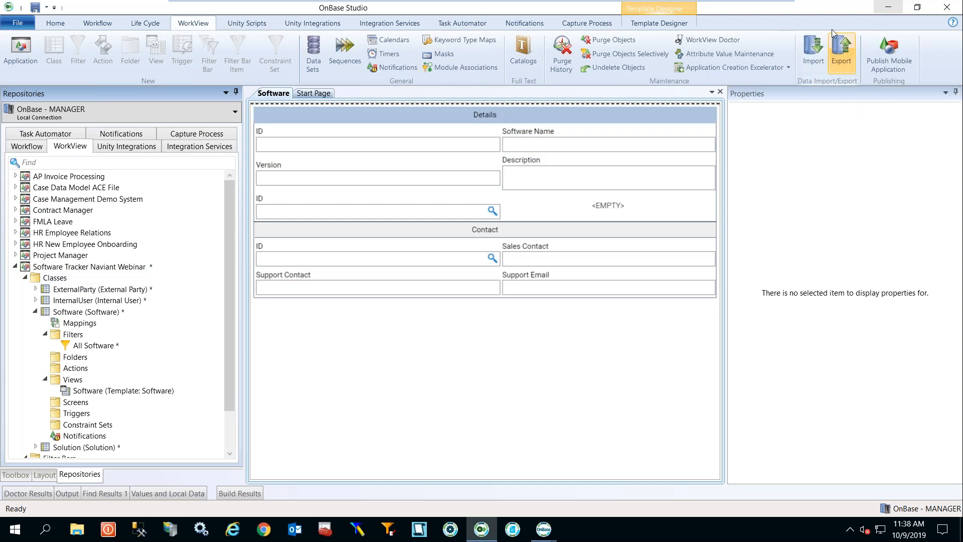
click(812, 58)
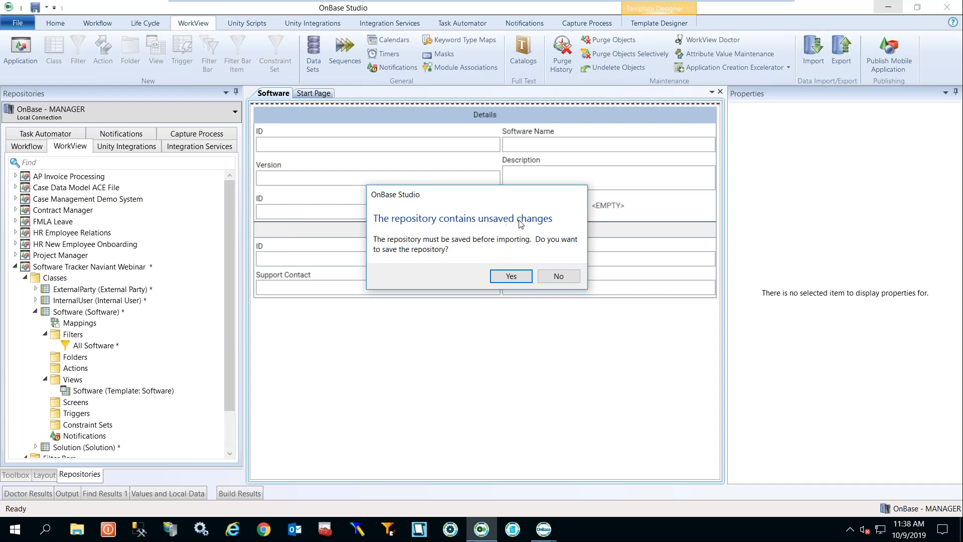
click(512, 276)
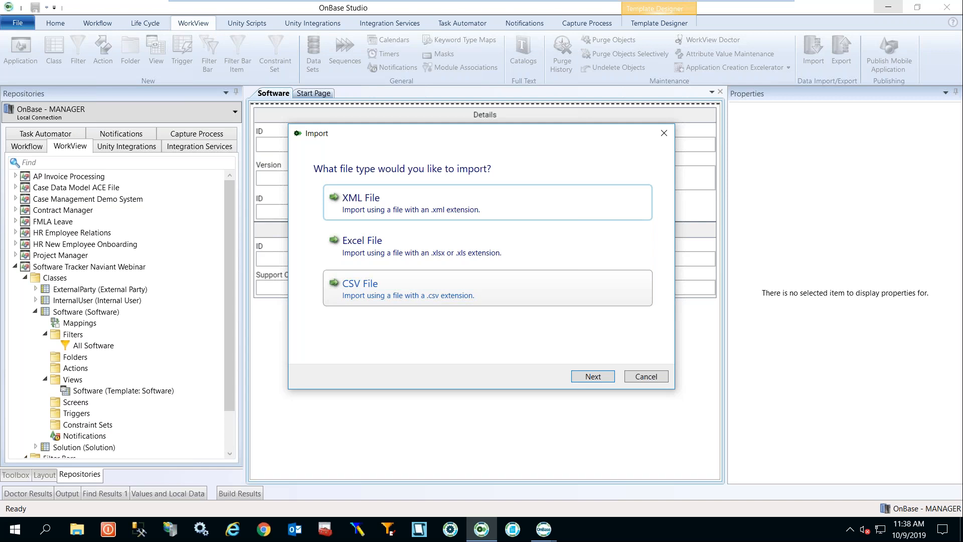
click(646, 376)
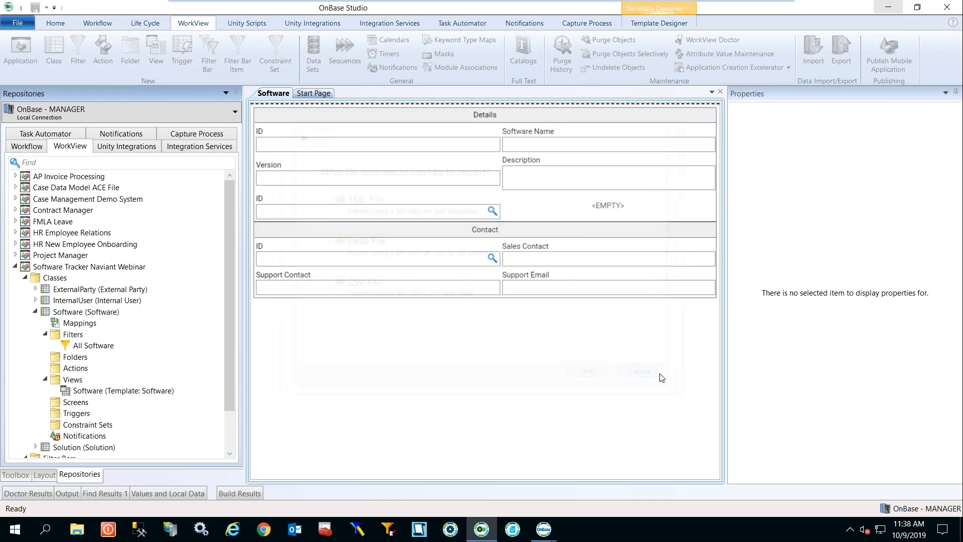
Show the Software class's nine attributes, ID through ISOwner, then minimize OnBase Studio.
click(45, 335)
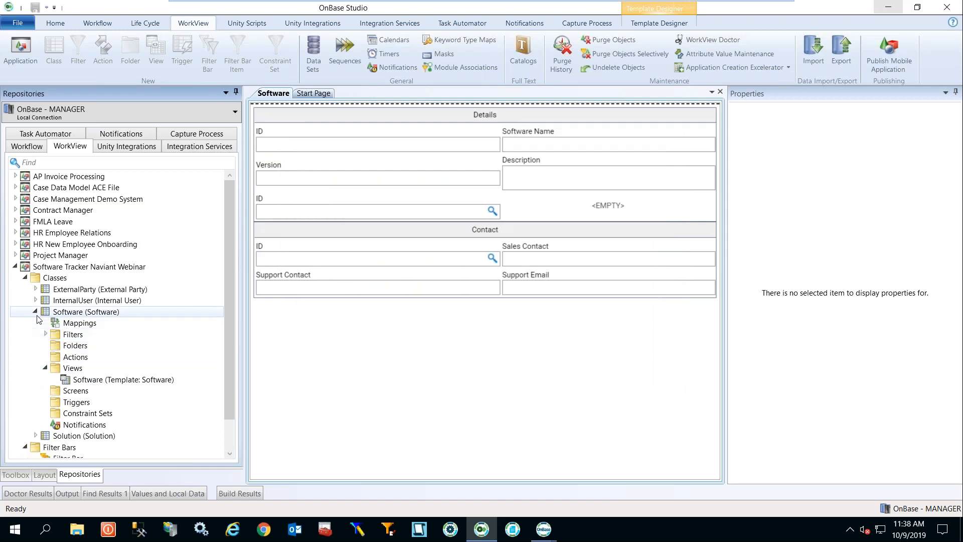
click(36, 315)
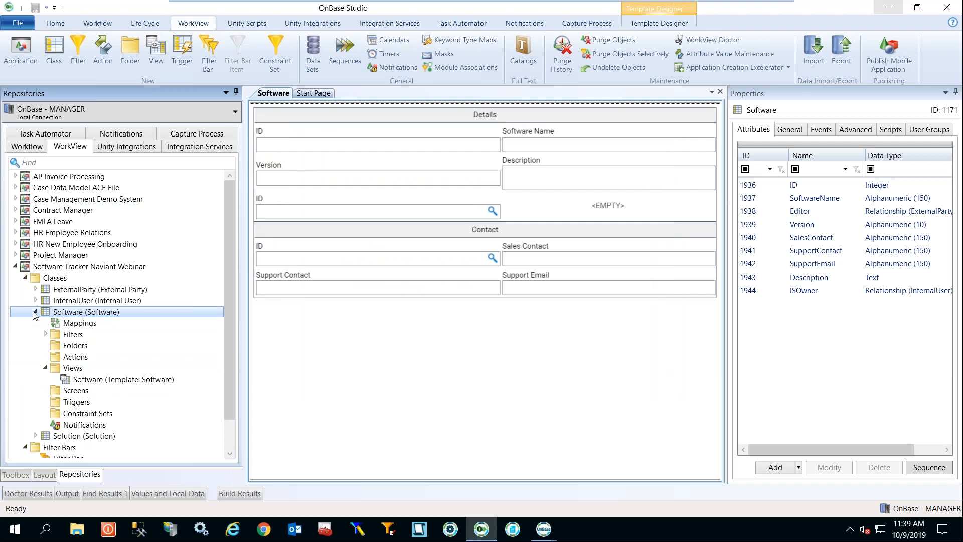
click(895, 10)
Minimize the OnBase client and switch the VM from full screen to a VMware Player window.
click(921, 8)
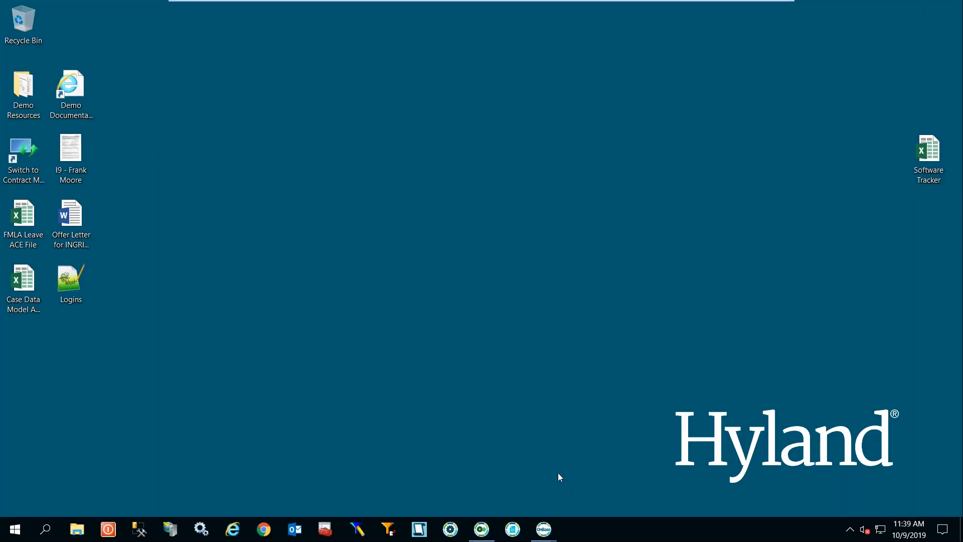
click(766, 10)
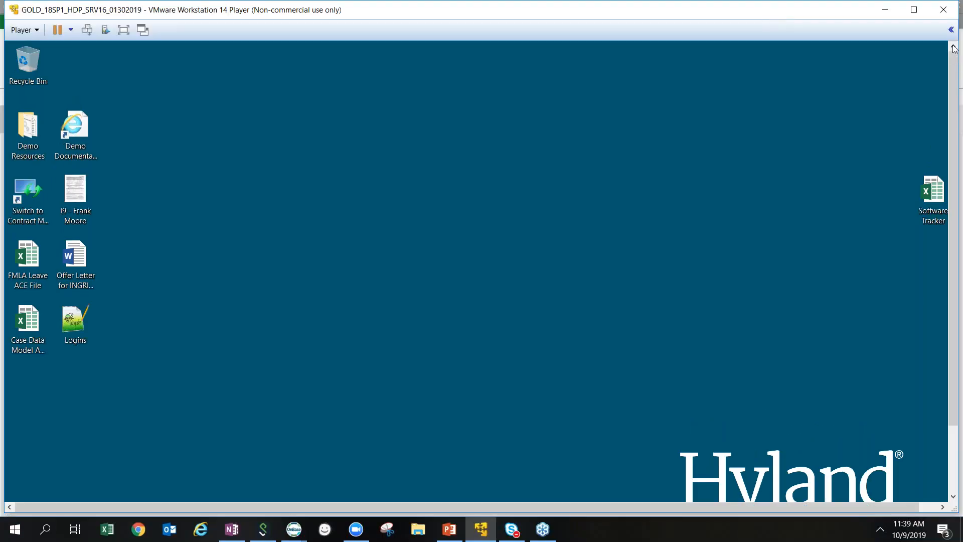
click(954, 49)
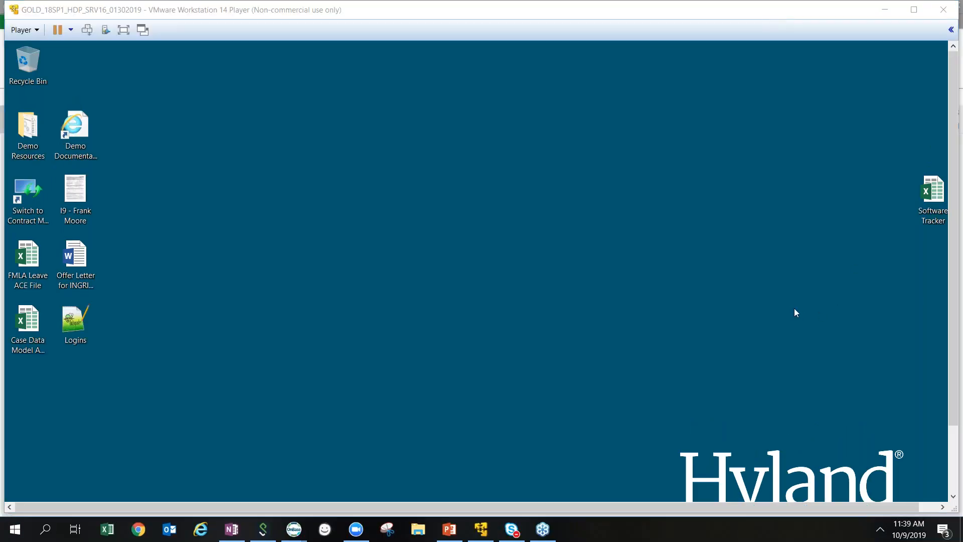